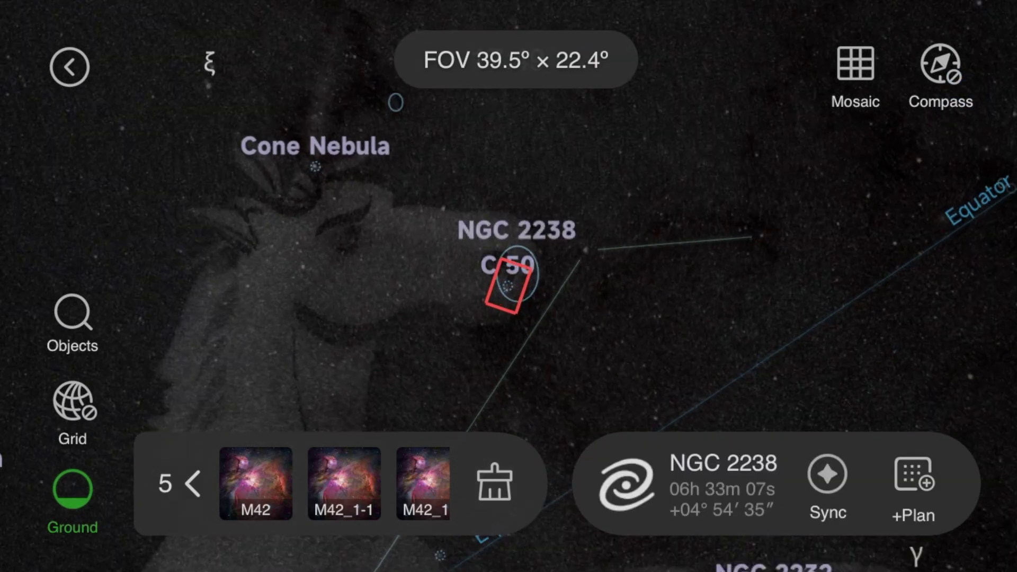
scroll(509, 286, "up", 5)
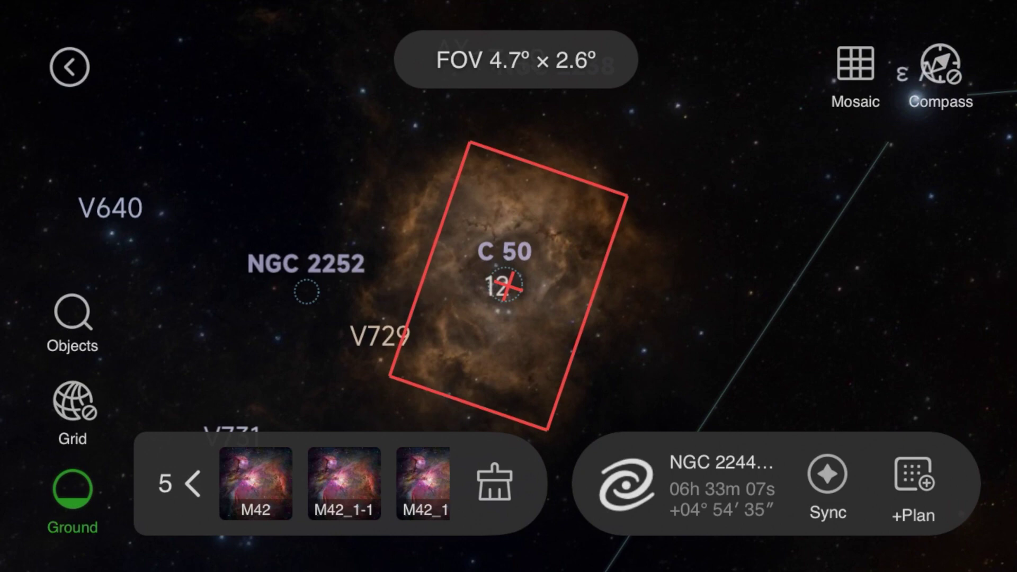
Zoom in on the Rosette in the sky atlas and turn on mosaic framing
left_click(855, 69)
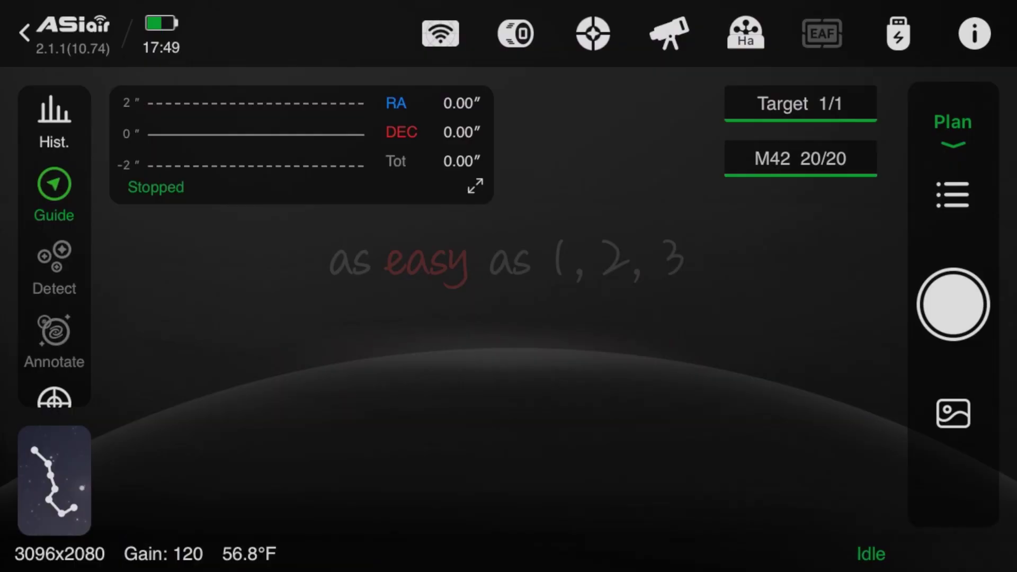
Search the sky atlas for SH2-275 and centre the map on NGC 2244
left_click(54, 481)
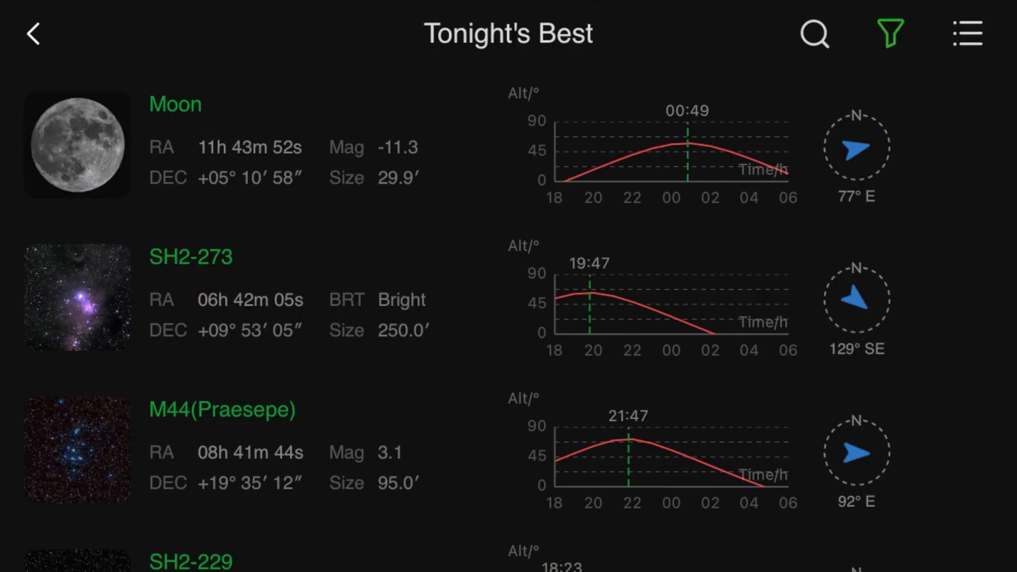
left_click(814, 34)
left_click(63, 159)
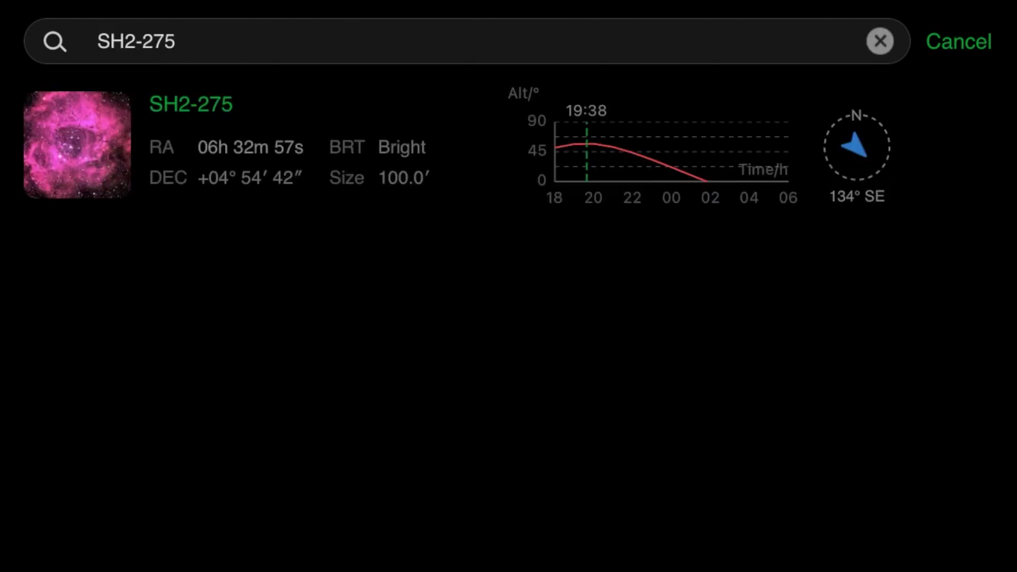
left_click(190, 104)
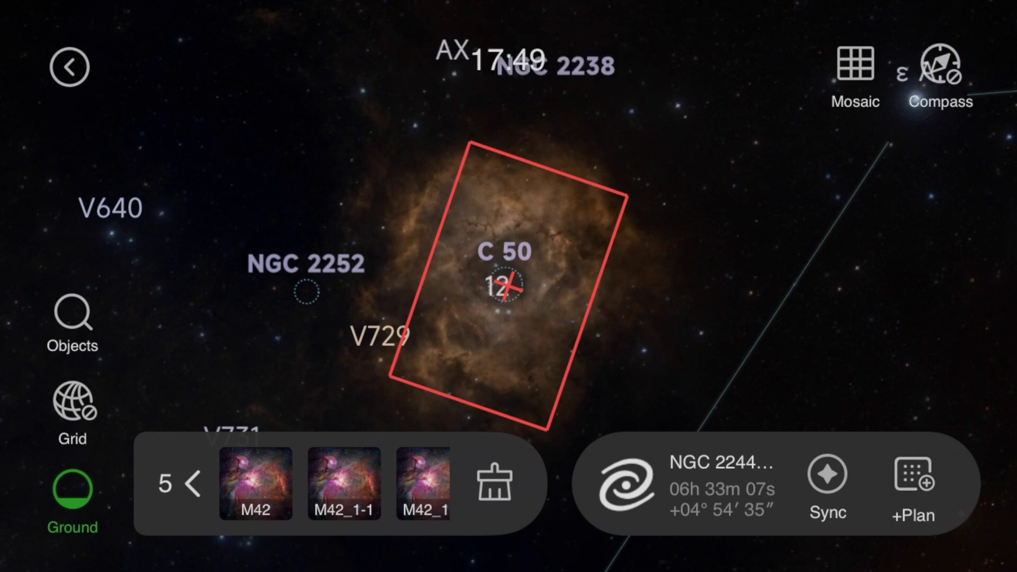
Set the mosaic to 2 panes across and 2 panes down, with 20% overlap
left_click(856, 74)
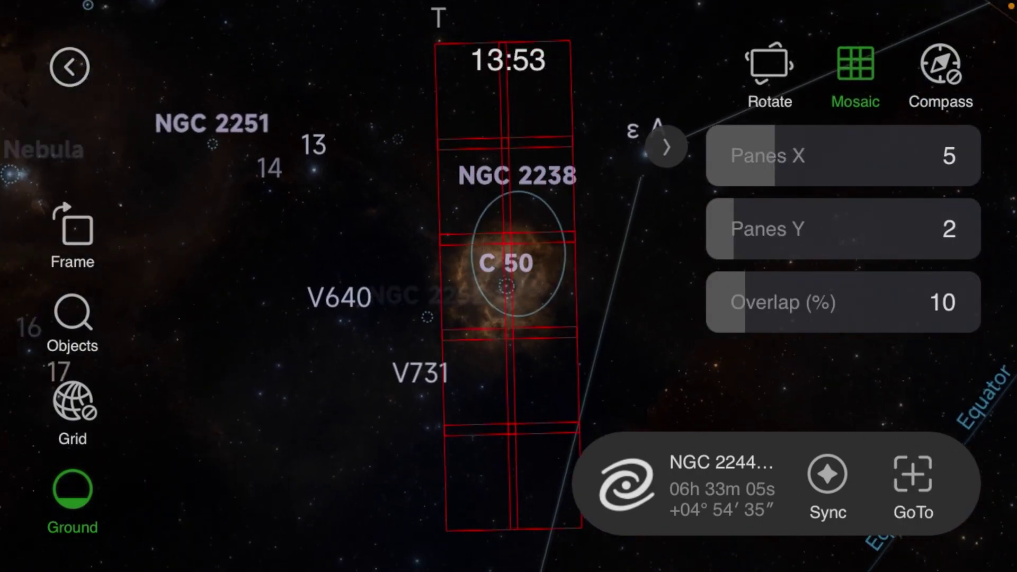
left_click_drag(774, 156, 747, 156)
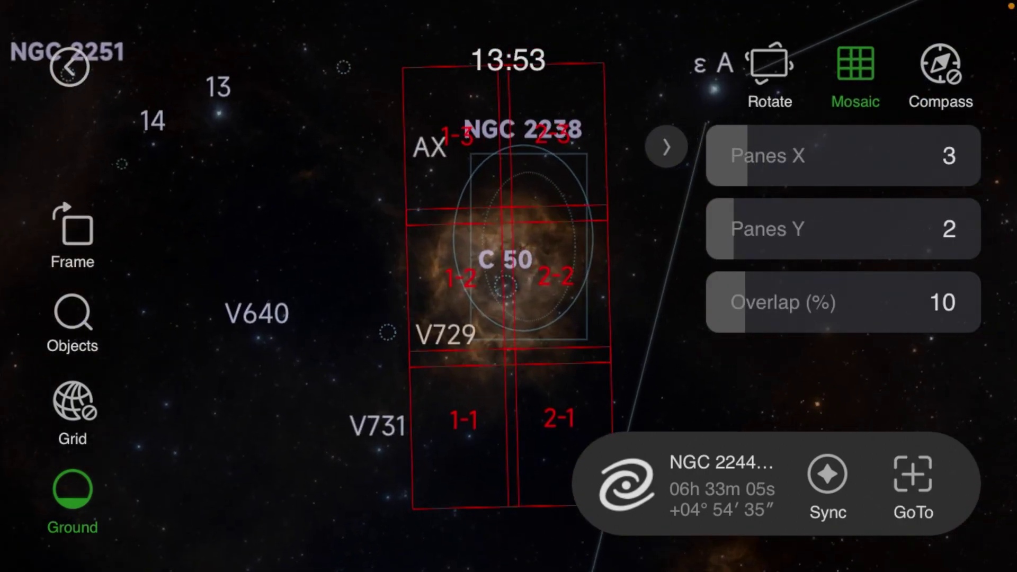
mouse_move(733, 228)
left_mouse_down()
mouse_move(774, 229)
mouse_move(733, 229)
left_mouse_up()
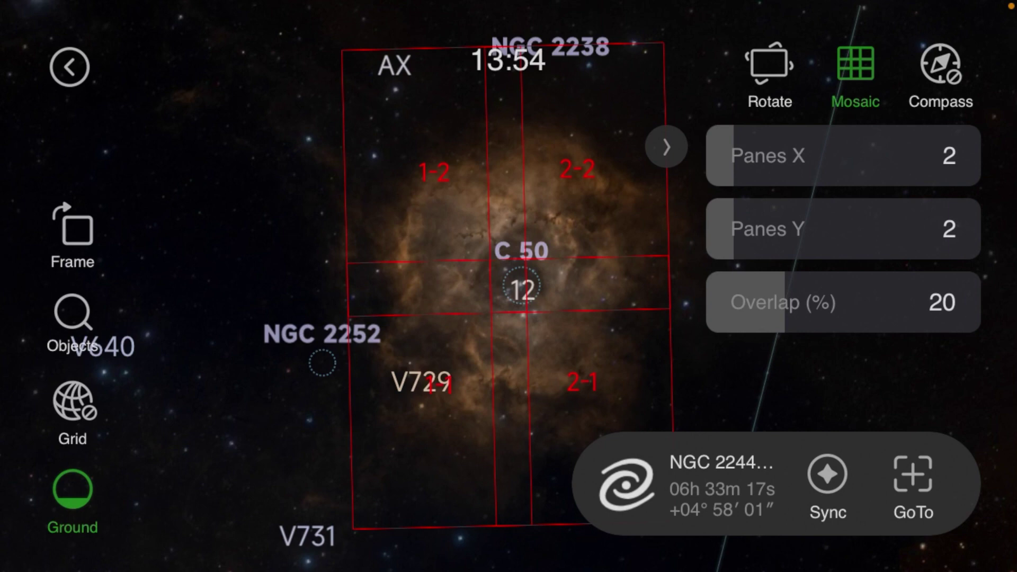
Turn mosaic framing off, then back on at 2×2 over the Rosette
left_click(855, 64)
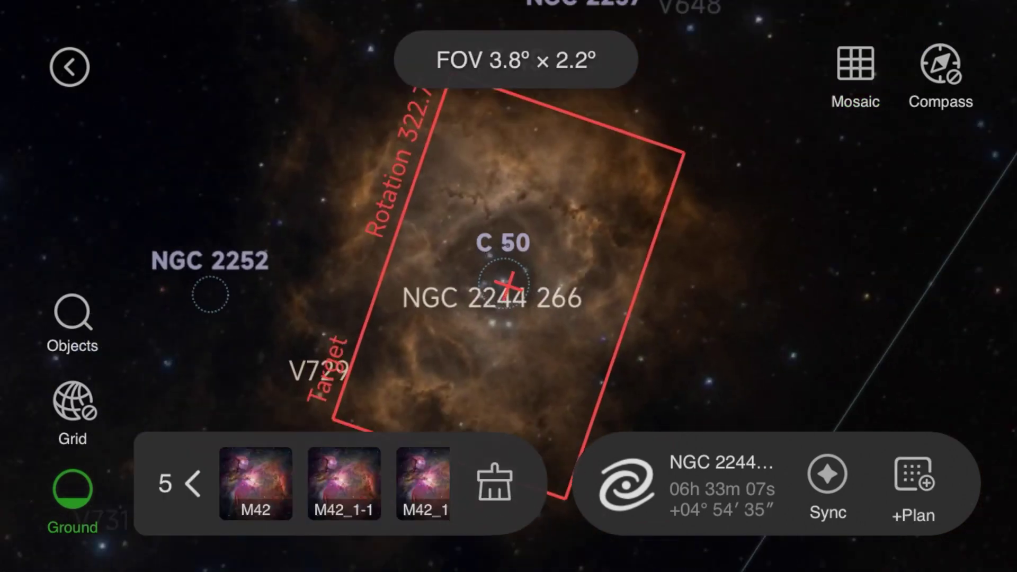
scroll(508, 286, "down", 3)
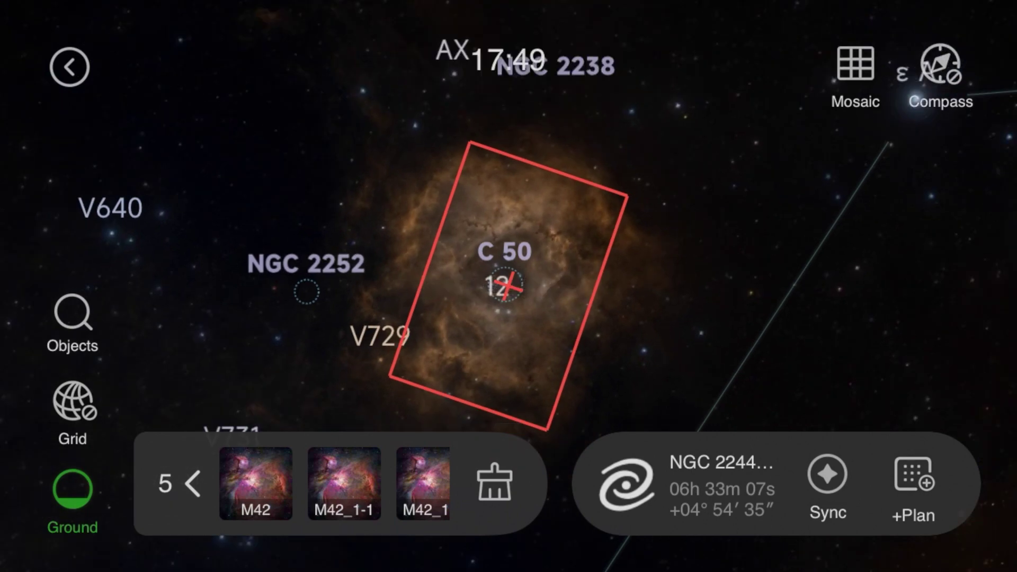
left_click(854, 64)
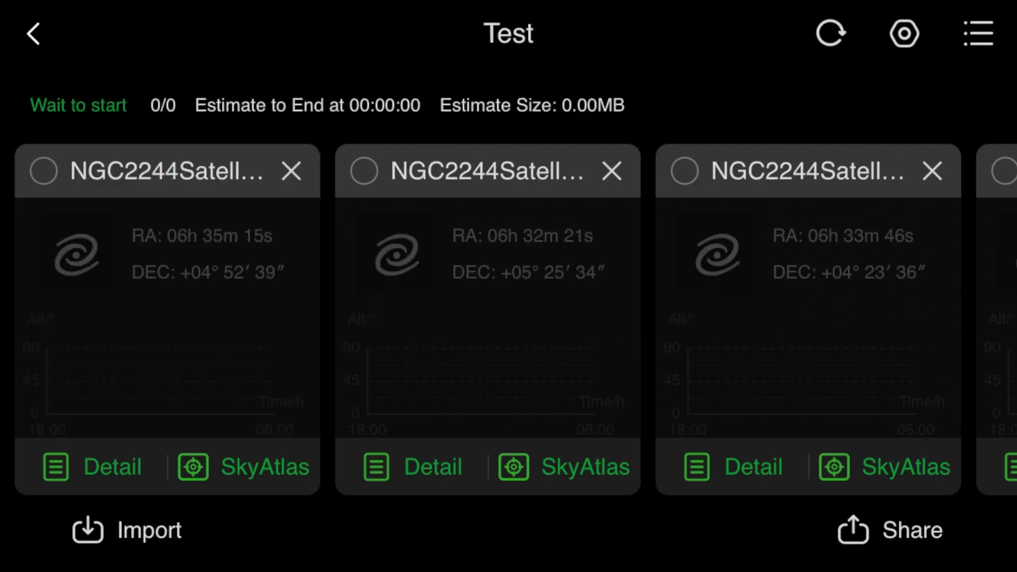
Check the first and second NGC2244 panes on the sky atlas, returning to the Test plan each time
scroll(509, 320, "right", 10)
scroll(509, 320, "left", 10)
left_click(265, 466)
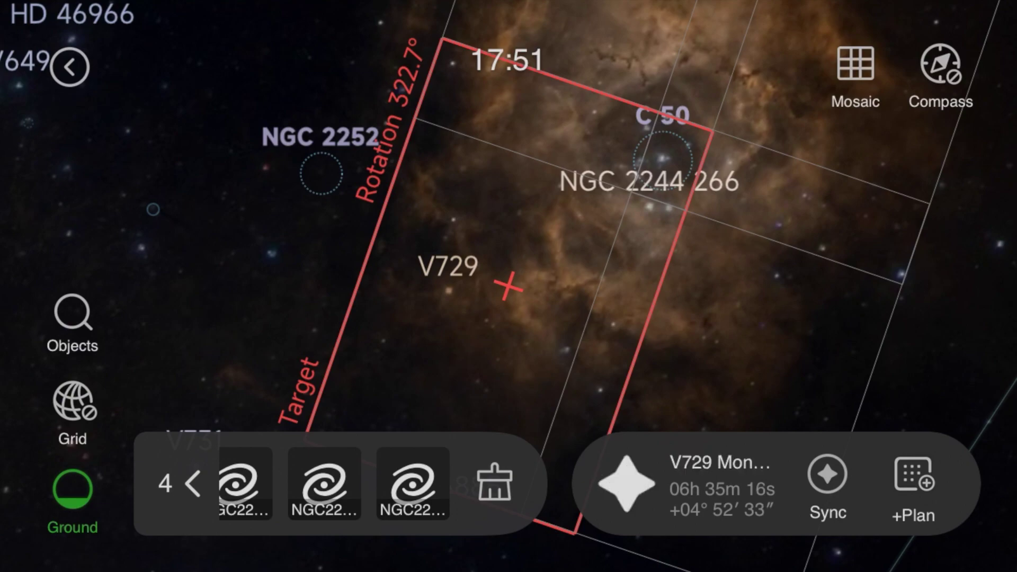
left_click(70, 67)
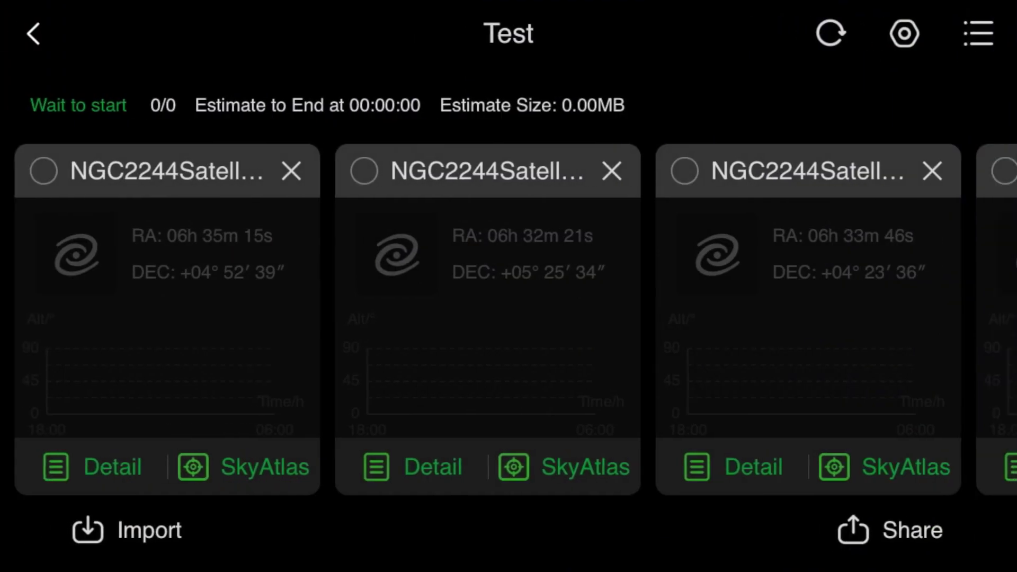
left_click(564, 467)
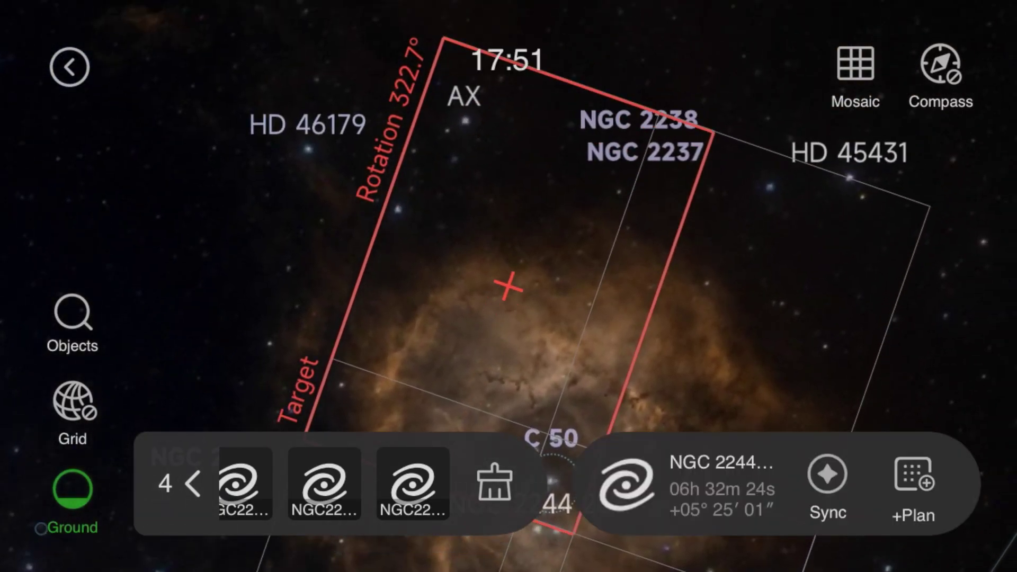
left_click(70, 67)
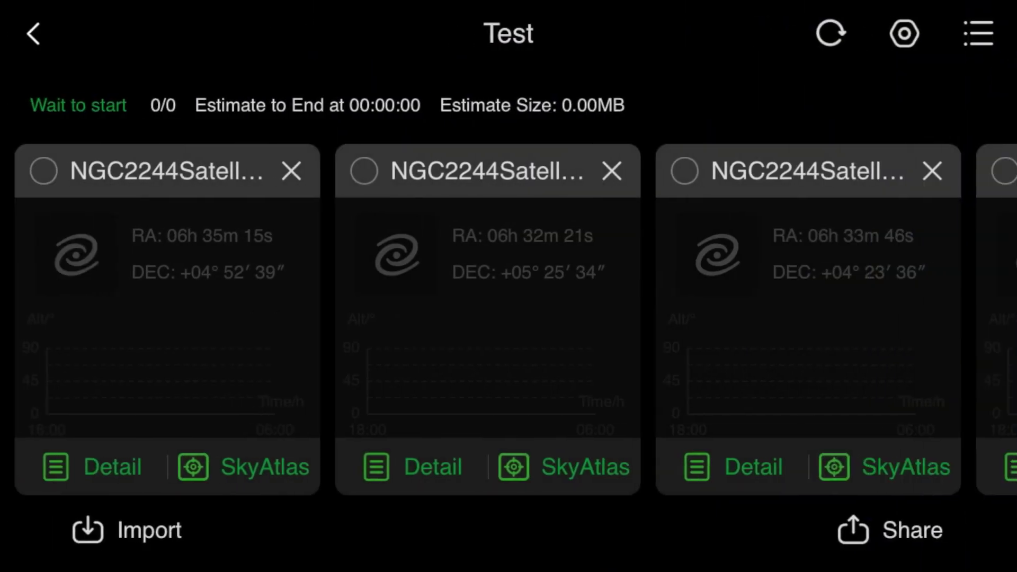
Add a Light sequence to panel 1-1: 60 s exposures, CLS filter, repeat 2
left_click(112, 467)
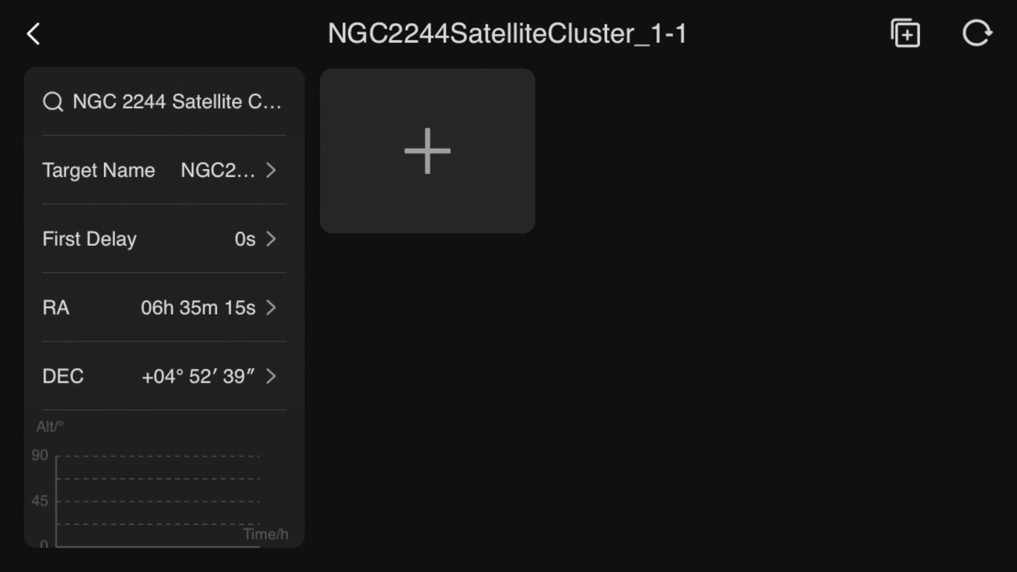
scroll(164, 307, "down", 1)
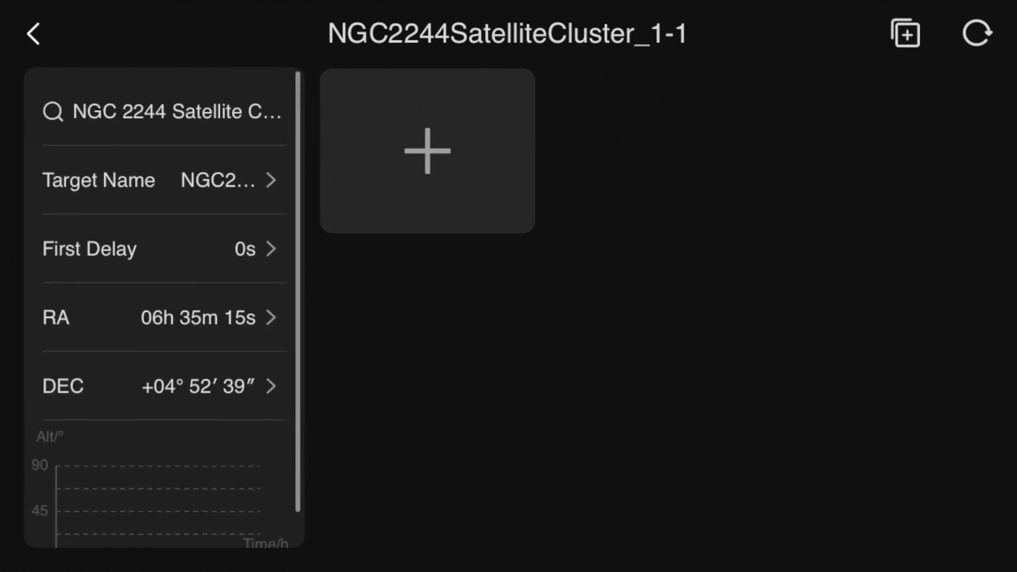
left_click(427, 150)
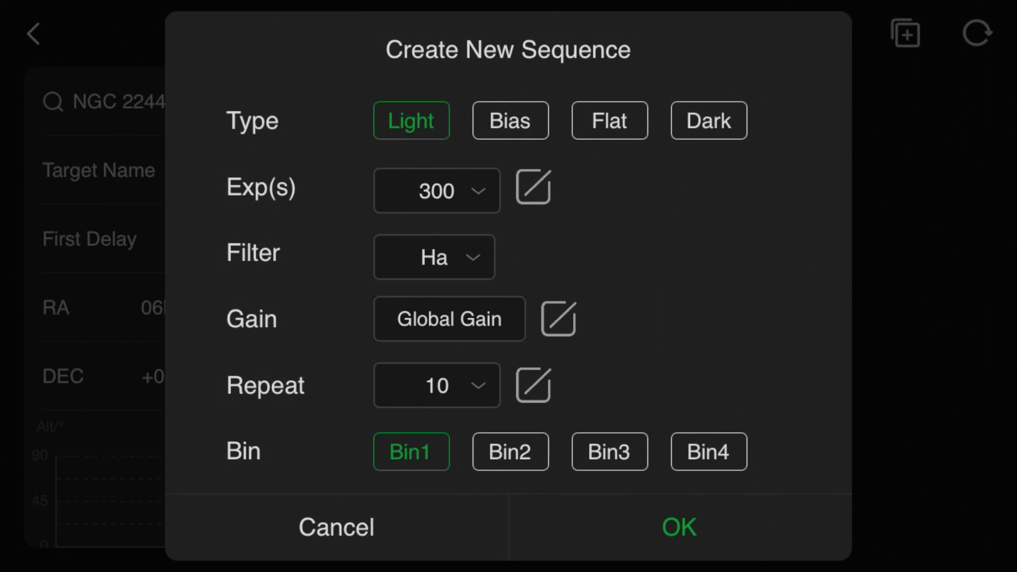
left_click(435, 257)
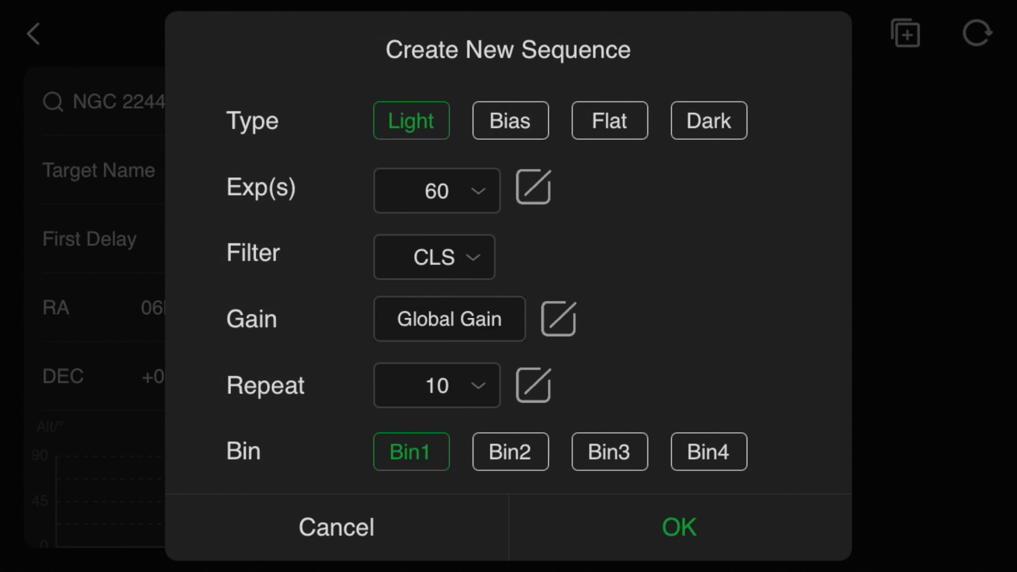
left_click(437, 385)
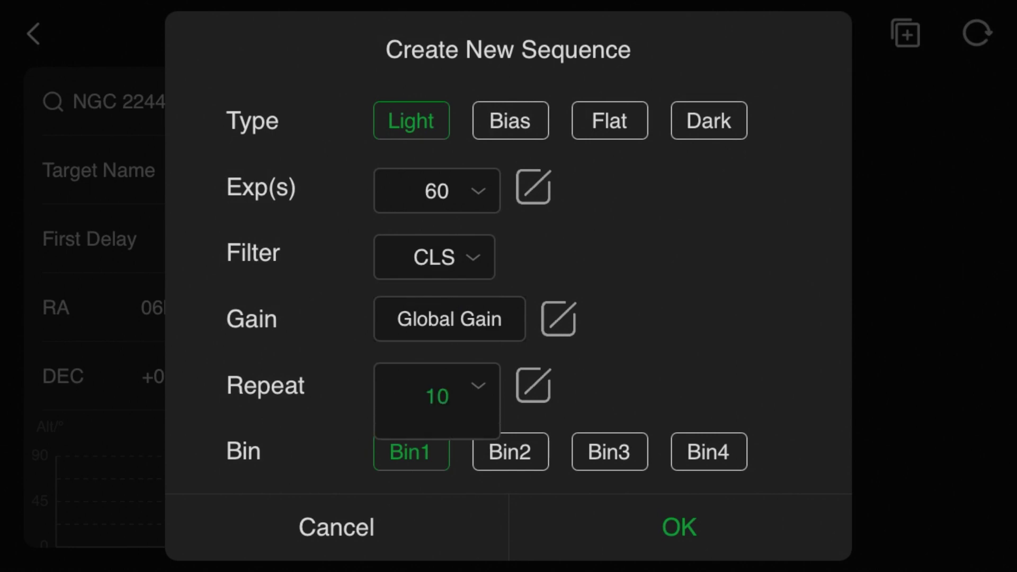
left_click(437, 396)
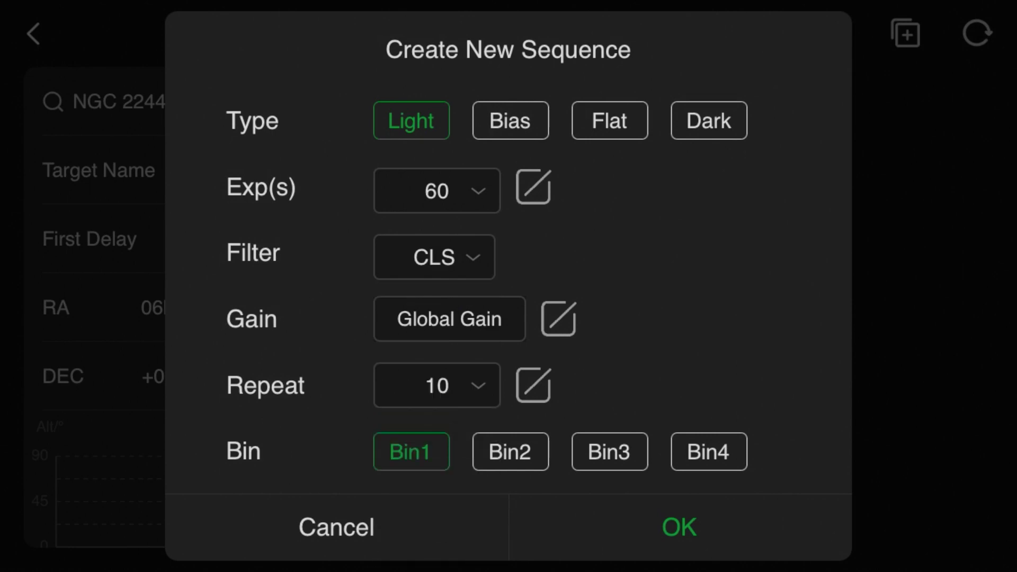
left_click(533, 385)
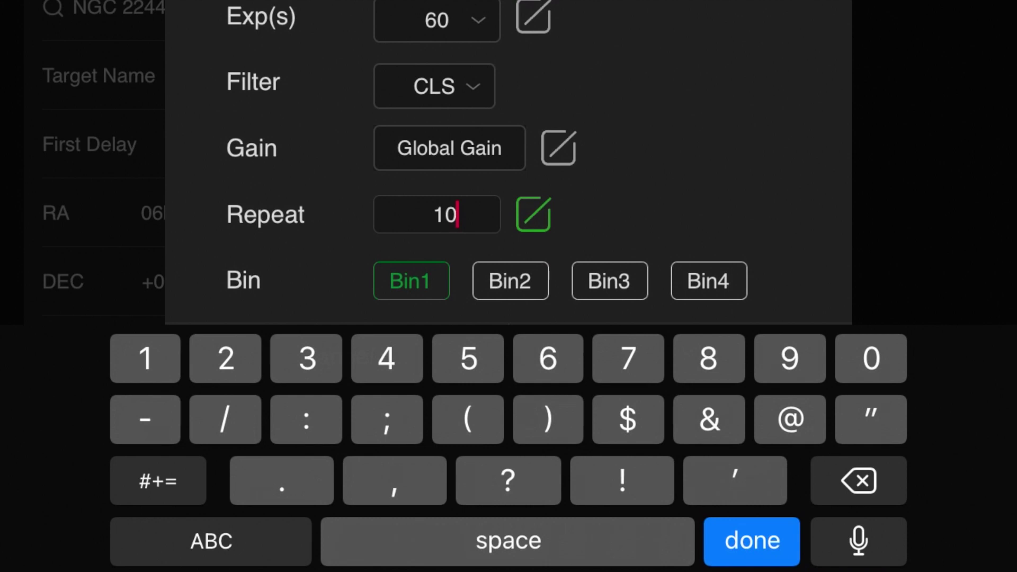
key("BackSpace")
key("BackSpace")
key("BackSpace")
type("2")
left_click(752, 541)
left_click(677, 528)
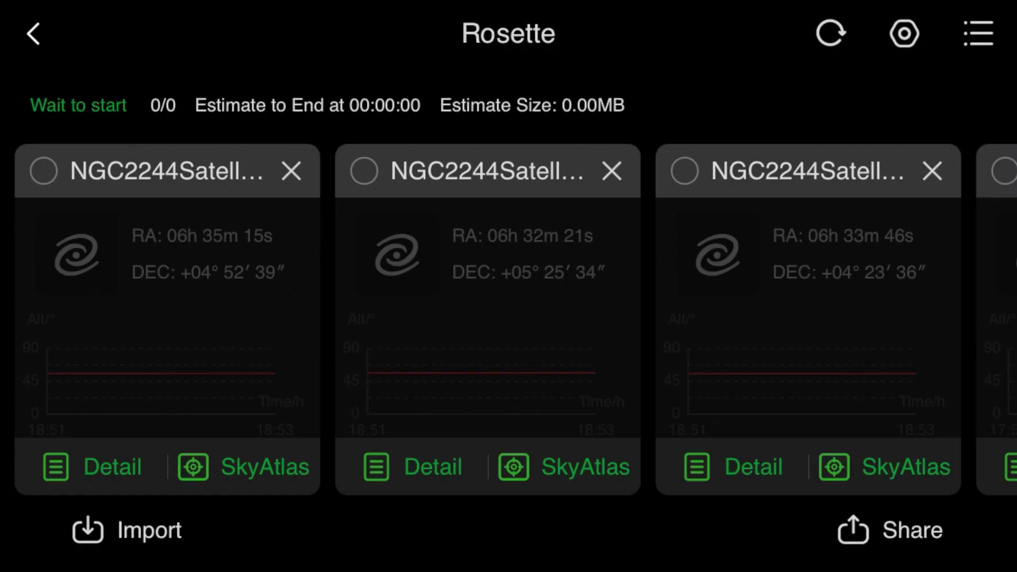
Tick all four NGC2244 mosaic panels in the Rosette plan
left_click(43, 171)
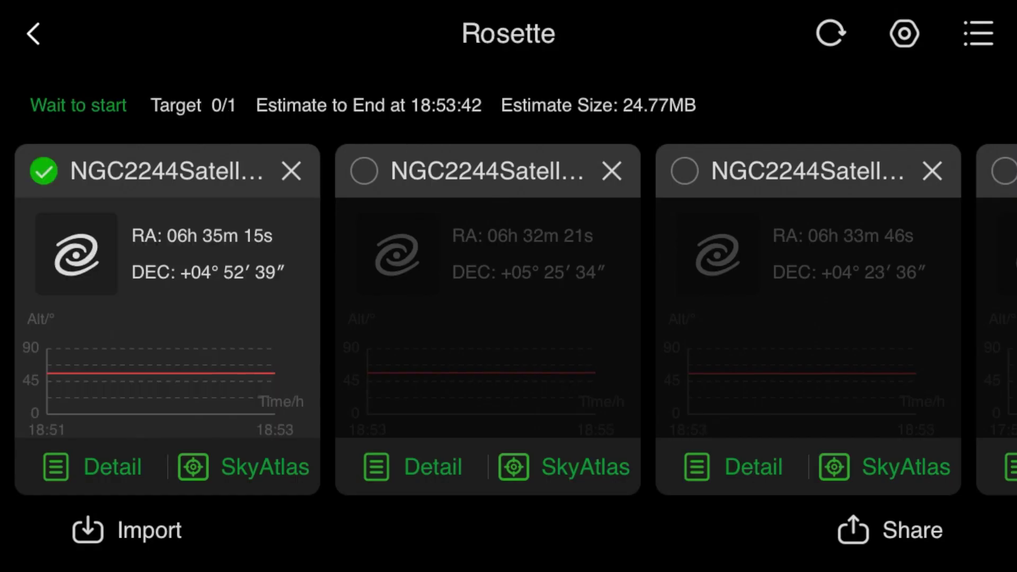
left_click(363, 171)
scroll(509, 318, "right", 4)
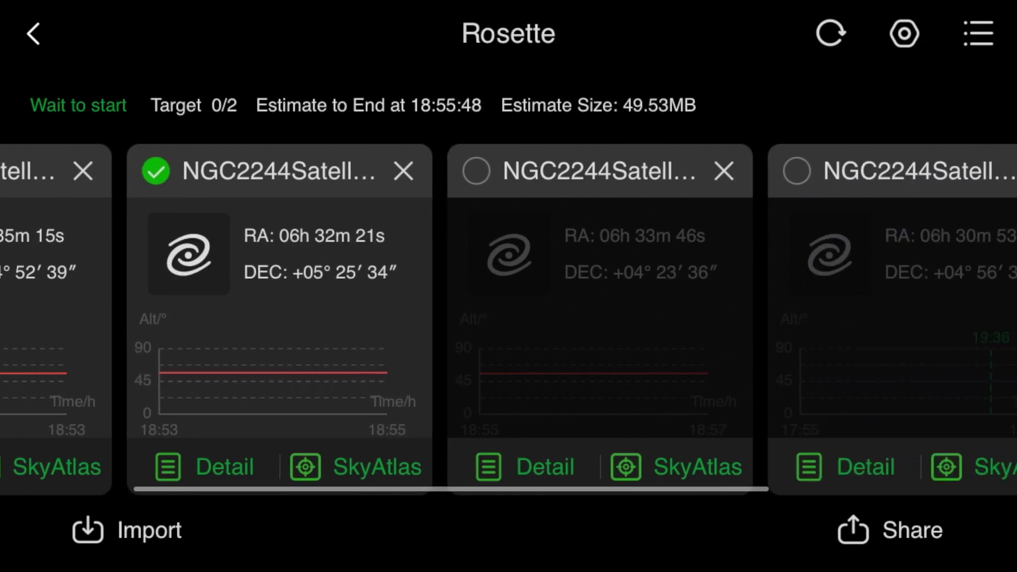
left_click(476, 171)
left_click(796, 171)
scroll(508, 318, "right", 4)
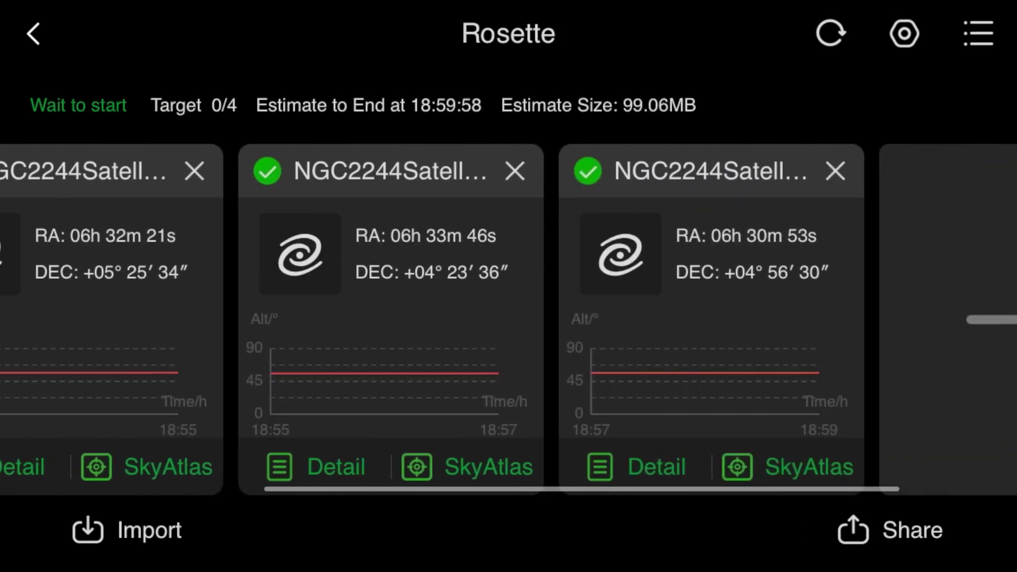
scroll(509, 318, "left", 8)
scroll(508, 318, "right", 10)
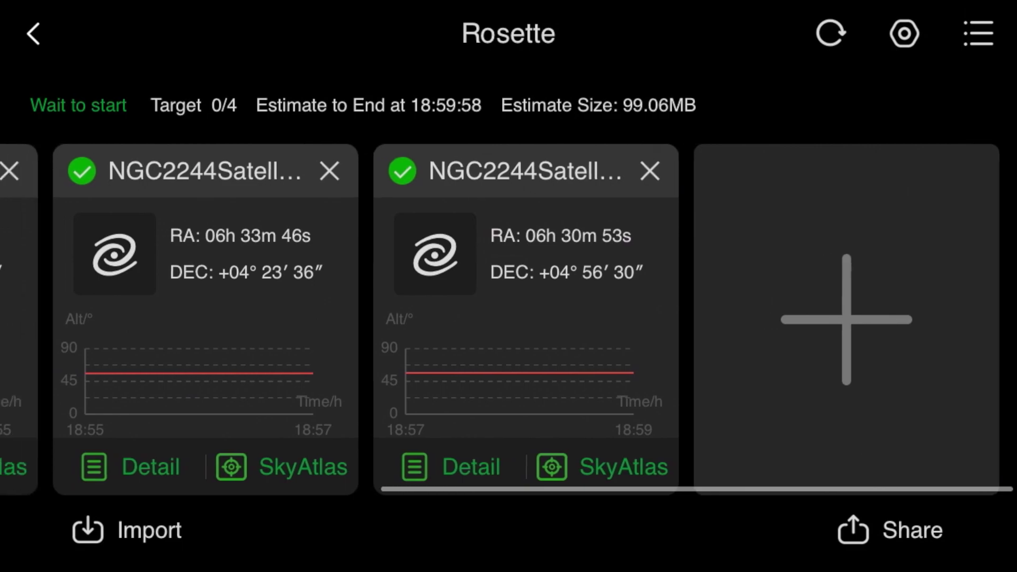
Start the plan from the preview screen with Auto Guiding kept on
left_click(33, 34)
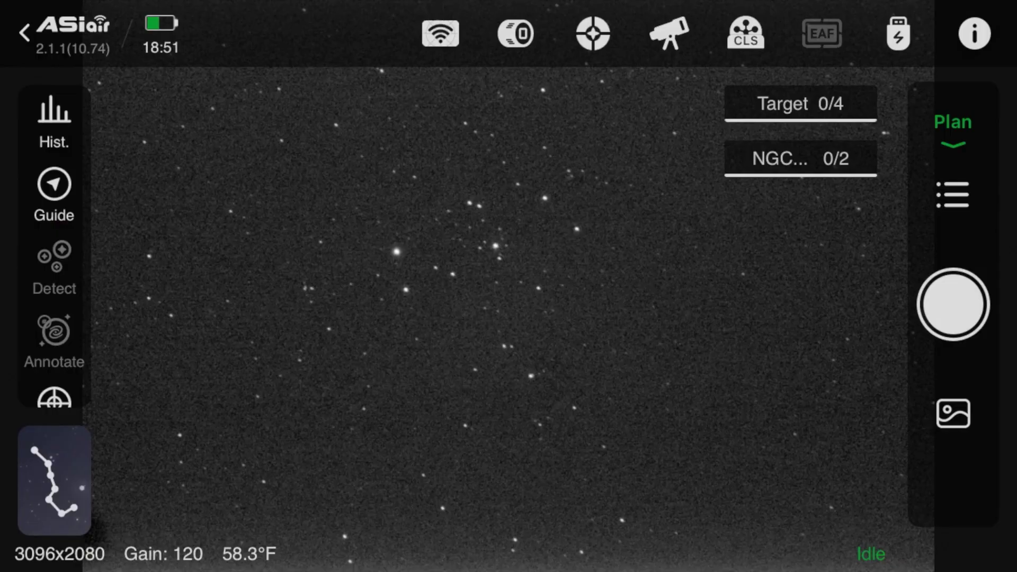
left_click(953, 305)
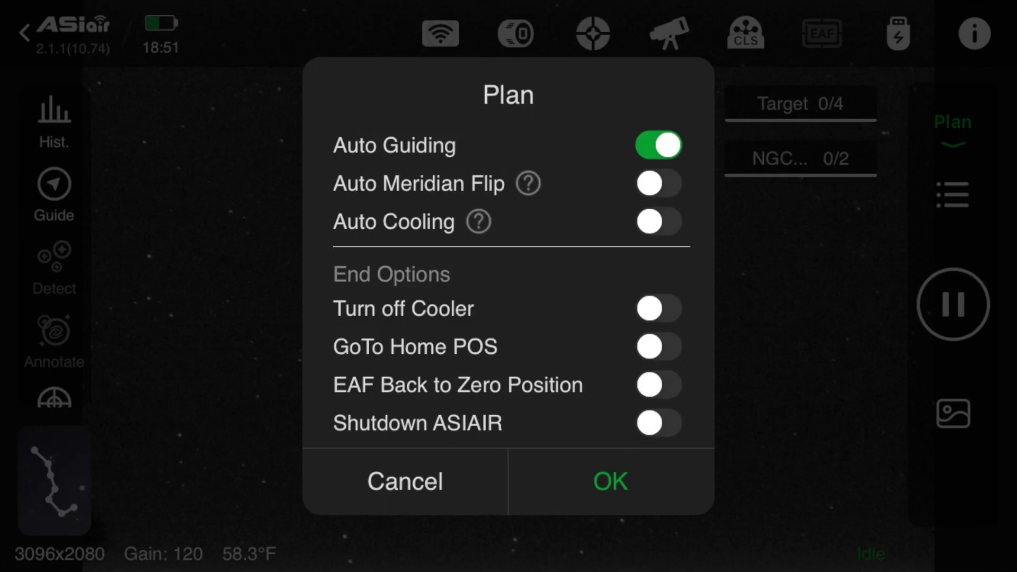
left_click(610, 481)
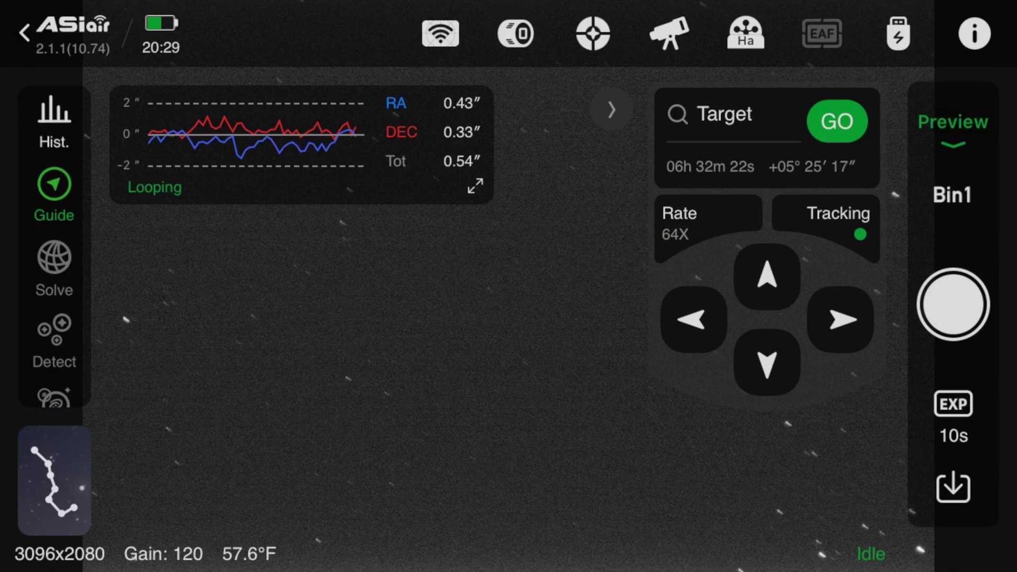
Switch the filter wheel to the CLS position and close the filter wheel panel
left_click(746, 33)
left_click(892, 296)
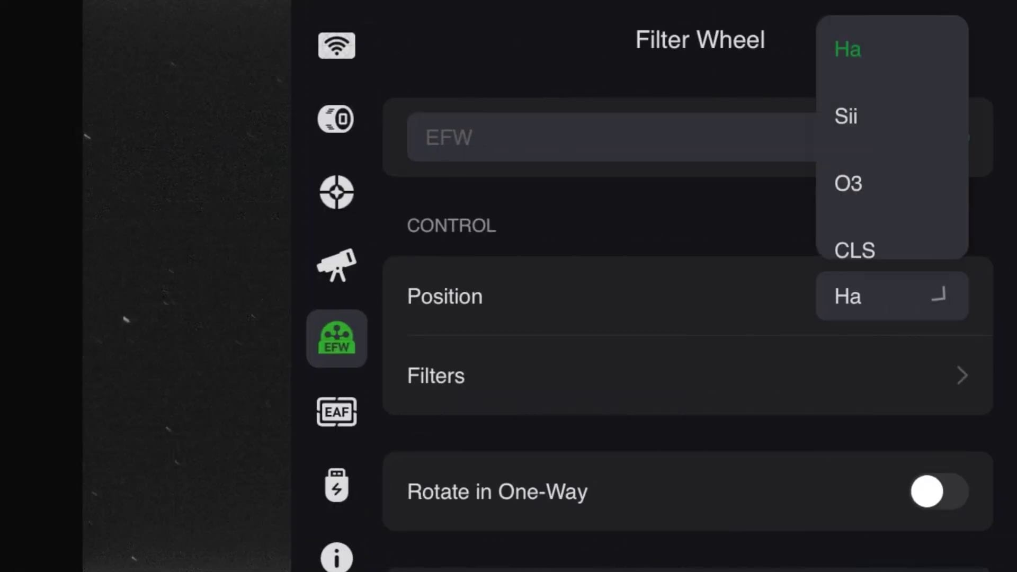
left_click(855, 250)
left_click(185, 286)
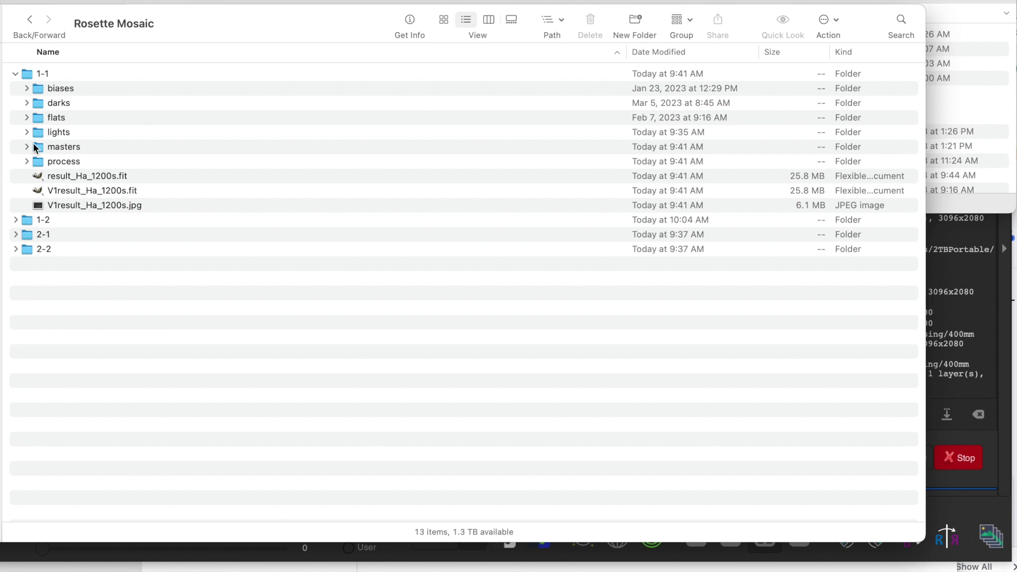
View the four Ha light frames in panel 2-1's lights folder, then close Finder
left_click(16, 235)
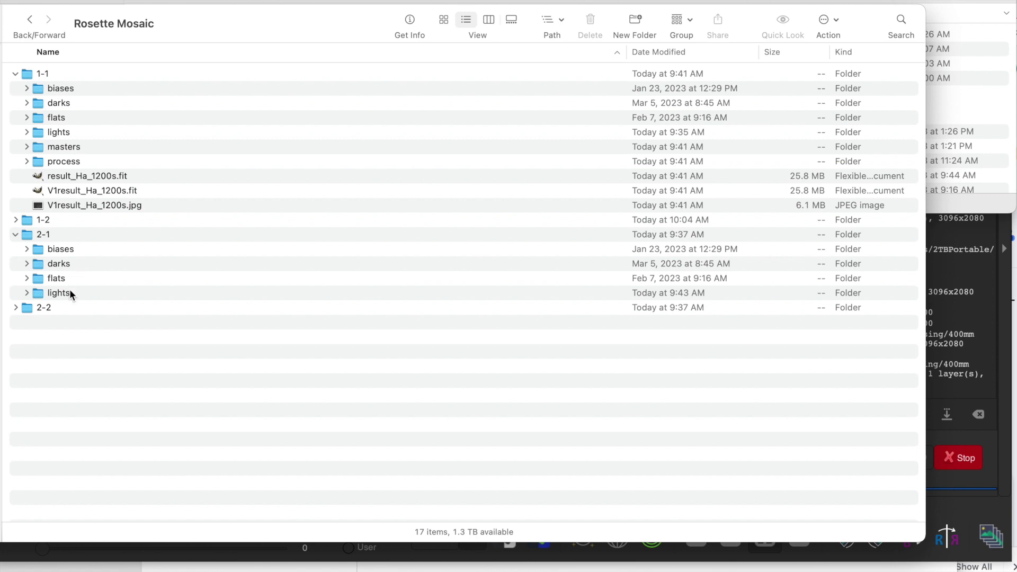
double_click(33, 294)
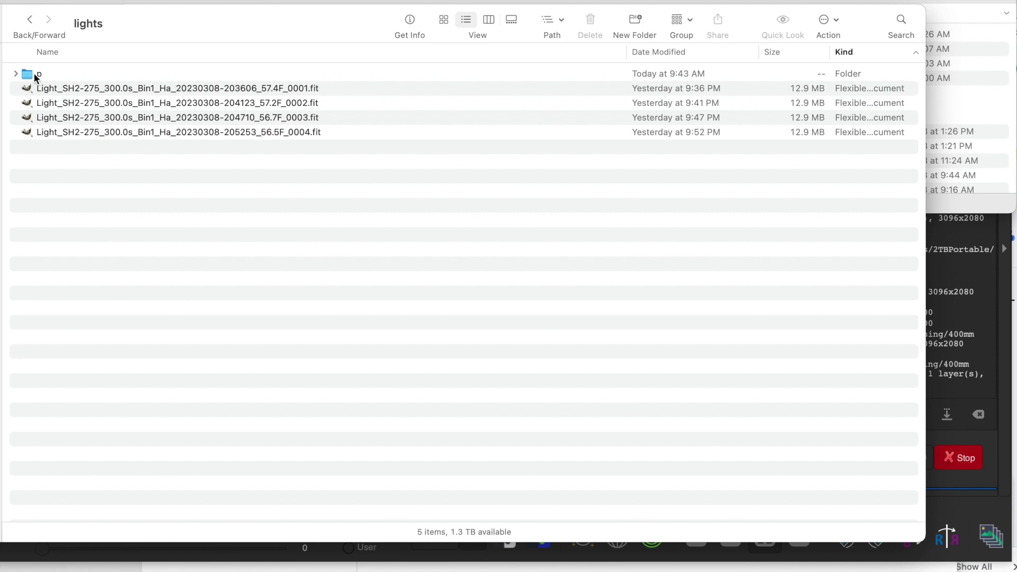
key("super+w")
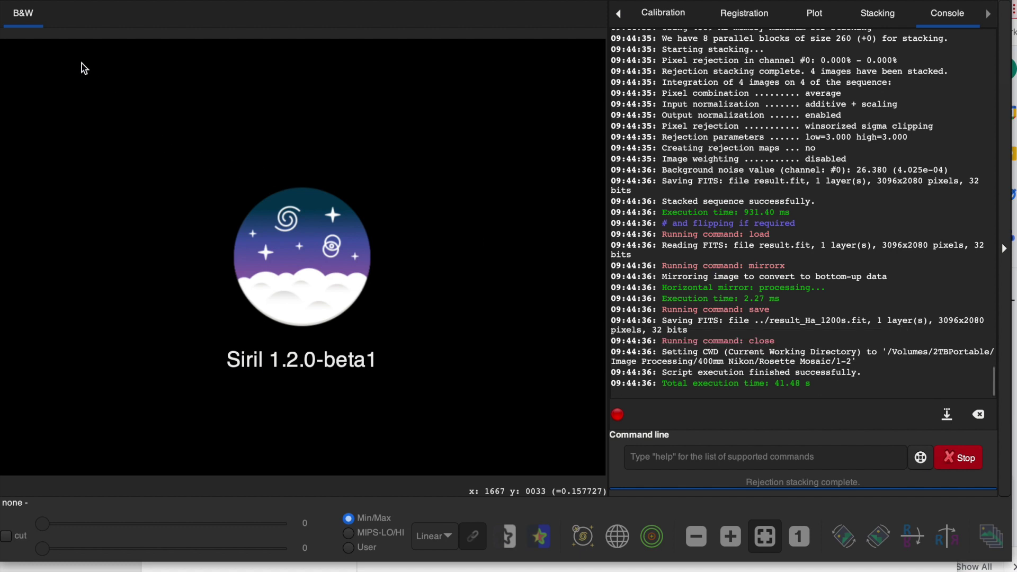
Open result_Ha_1200s.fit from the 1-2 panel folder in Siril
key("super+o")
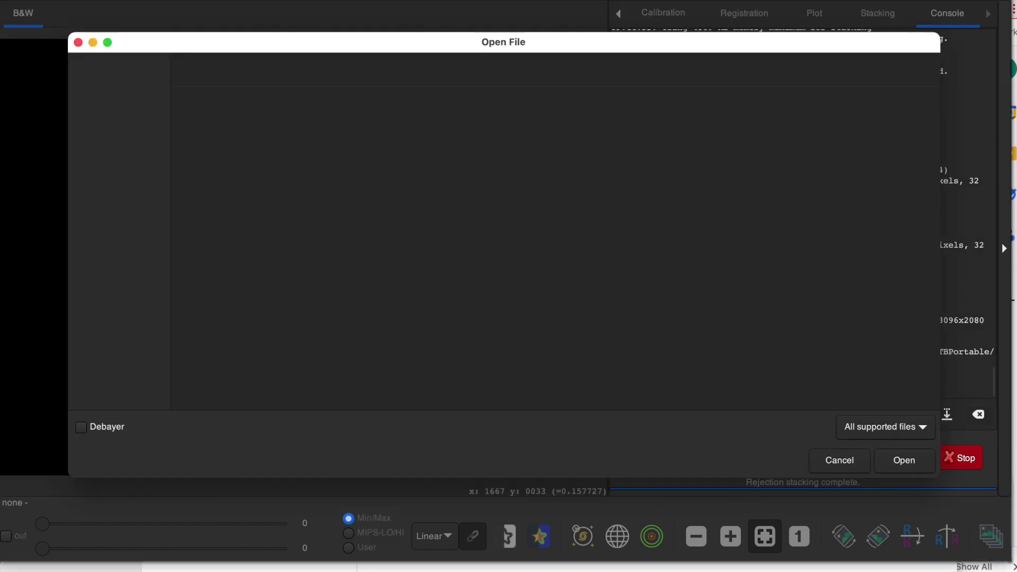
left_click(299, 202)
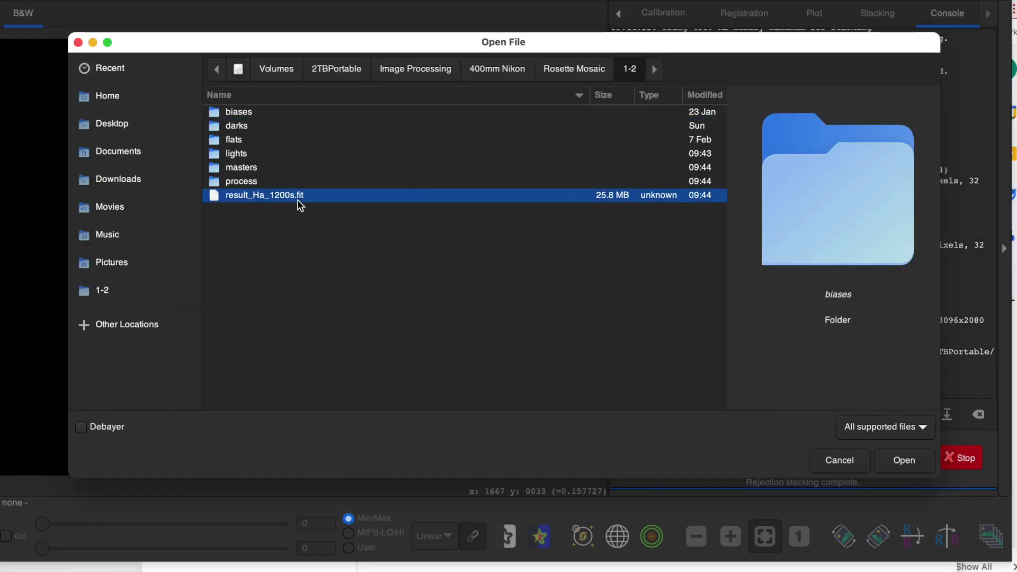
left_click(914, 462)
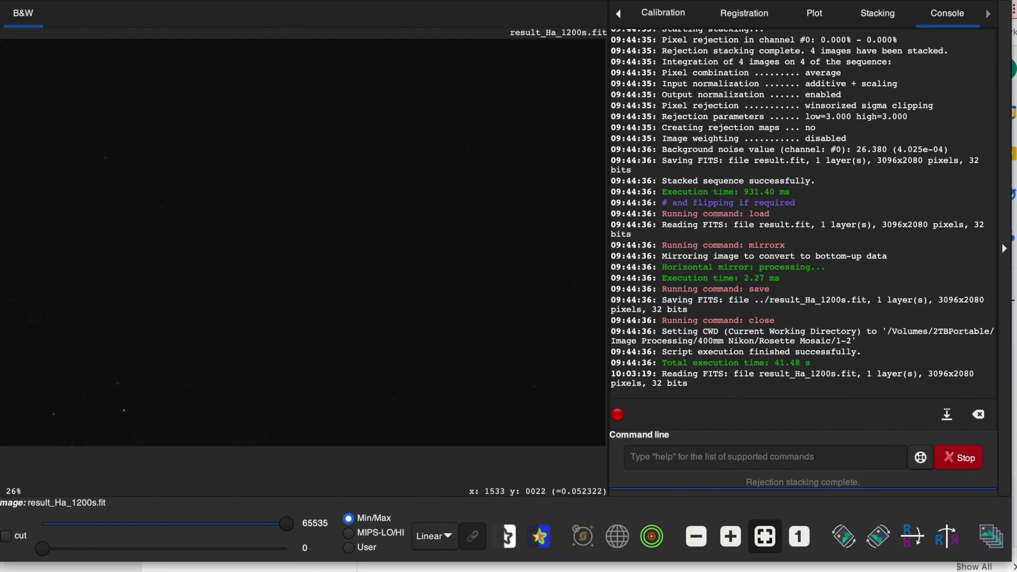
left_click(241, 1)
Apply a permanent auto-stretch (MTF 0.050894, 0.004164, 1.0) to the stacked image, then start a Save As
left_click(207, 61)
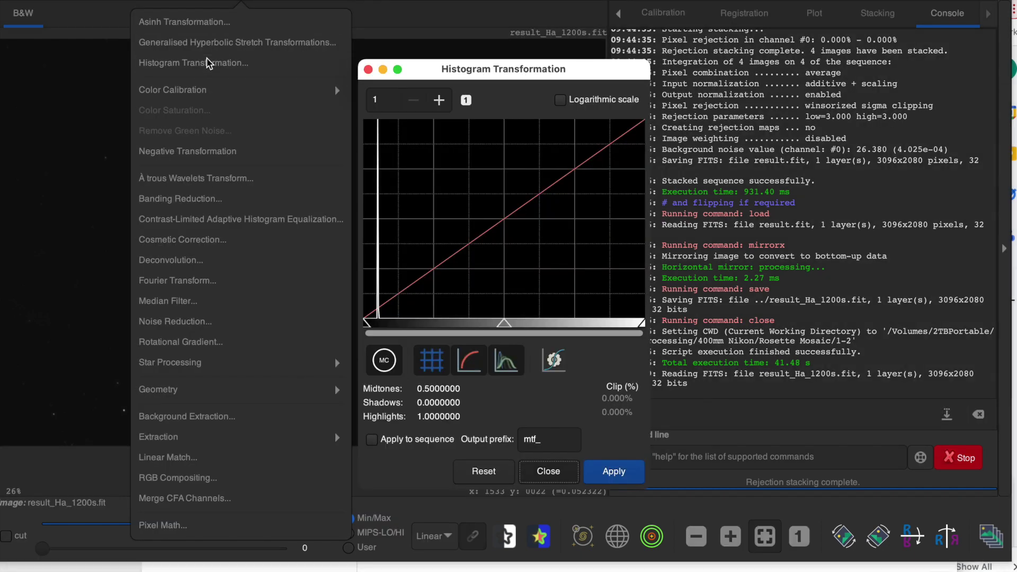
left_click(554, 360)
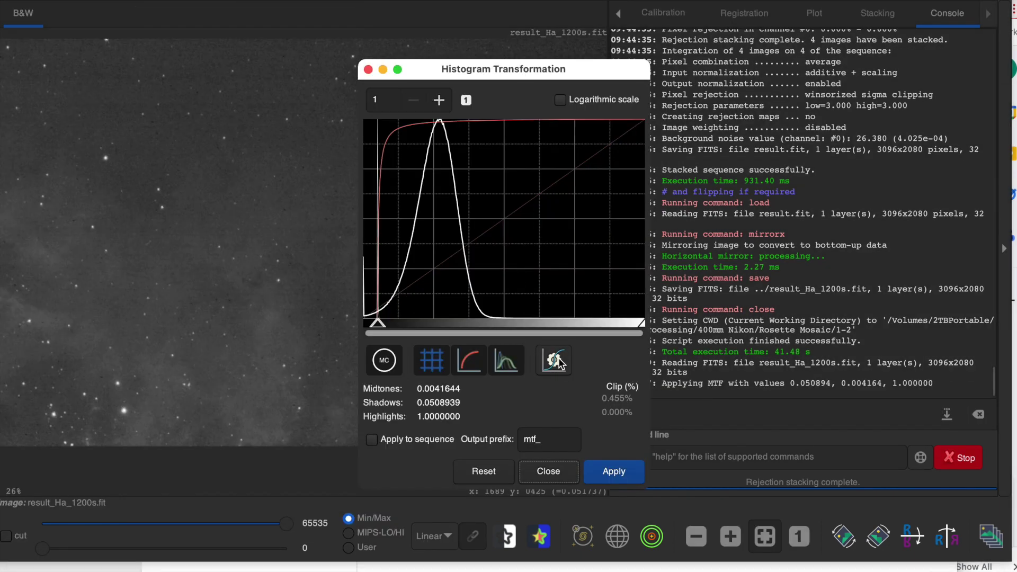
left_click(617, 471)
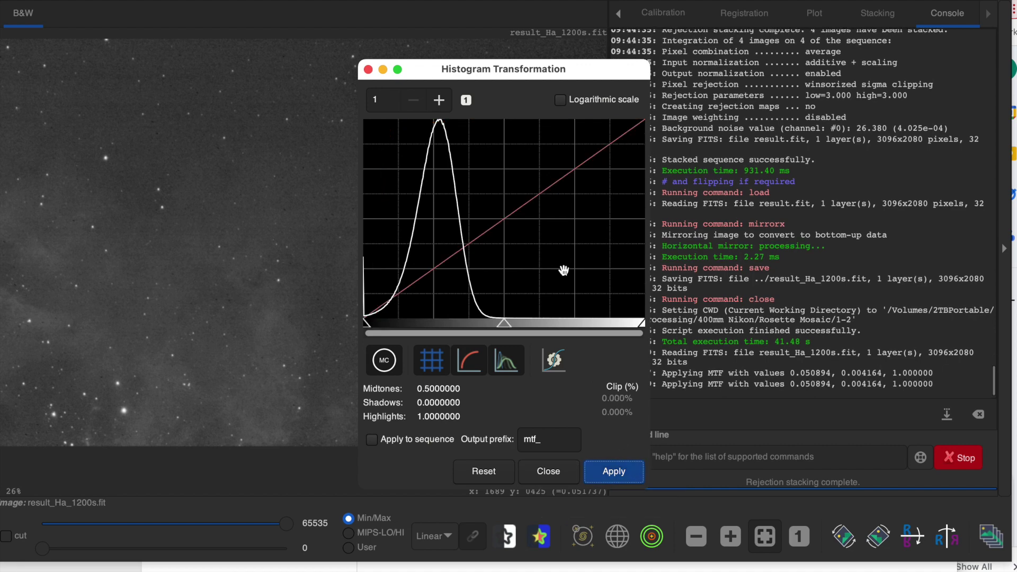
left_click(546, 471)
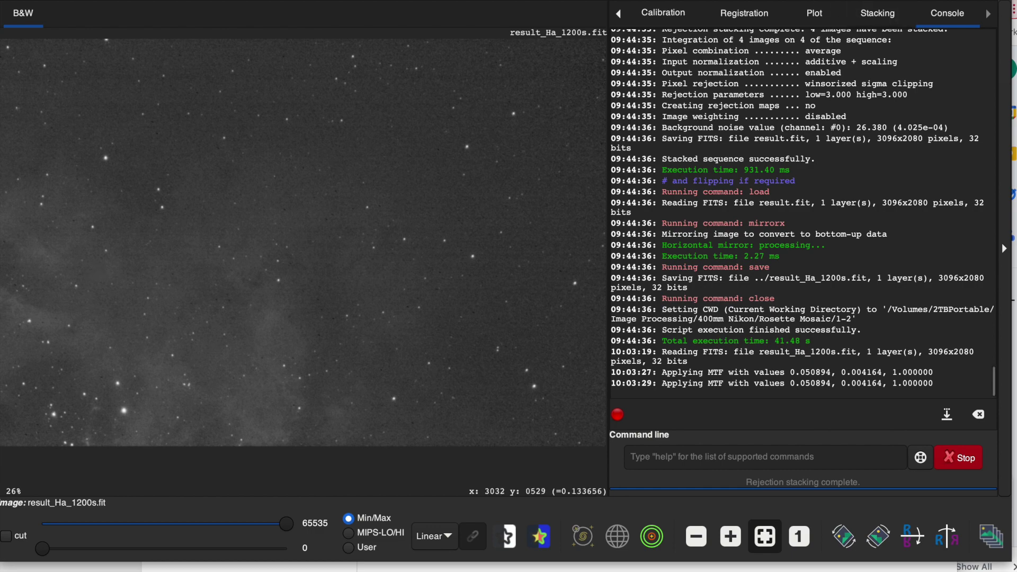
key("ctrl+shift+s")
Save the stretched image as the FITS file V1result_Ha_1200s.fit
key("Home")
type("V1")
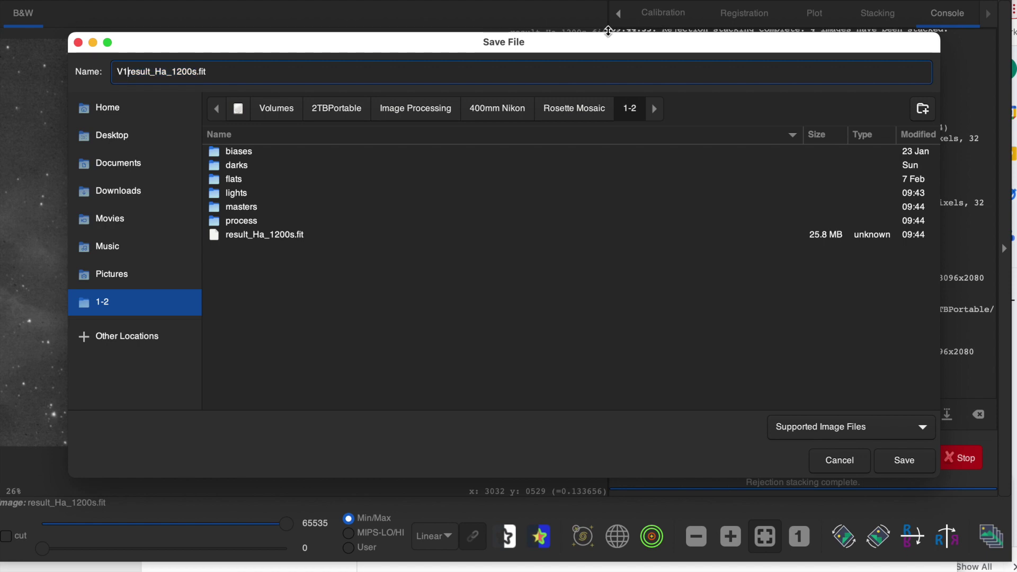
left_click(904, 461)
left_click(614, 388)
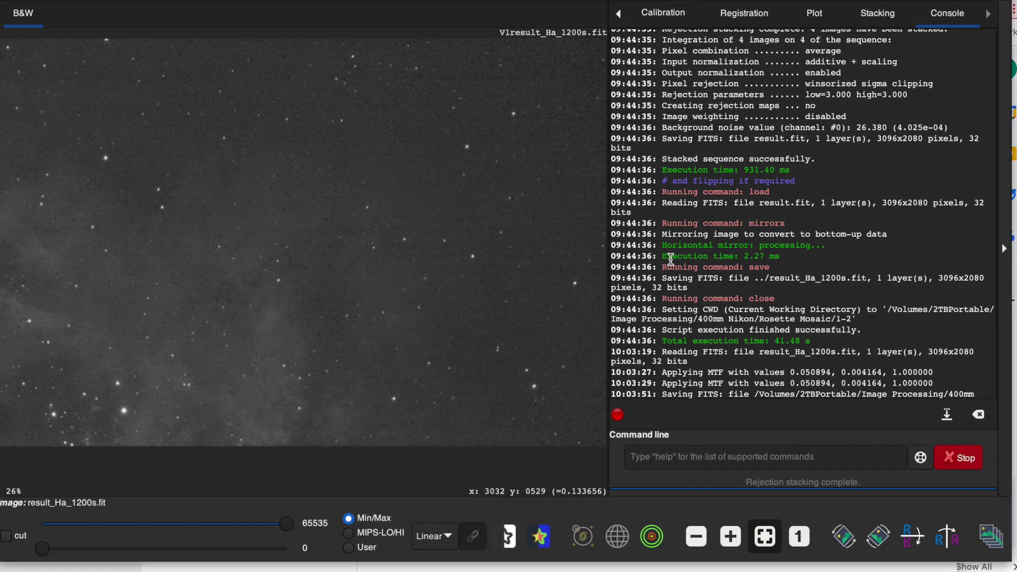
Start a second copy of the image with JPEG chosen as the output file type
key("super+shift+s")
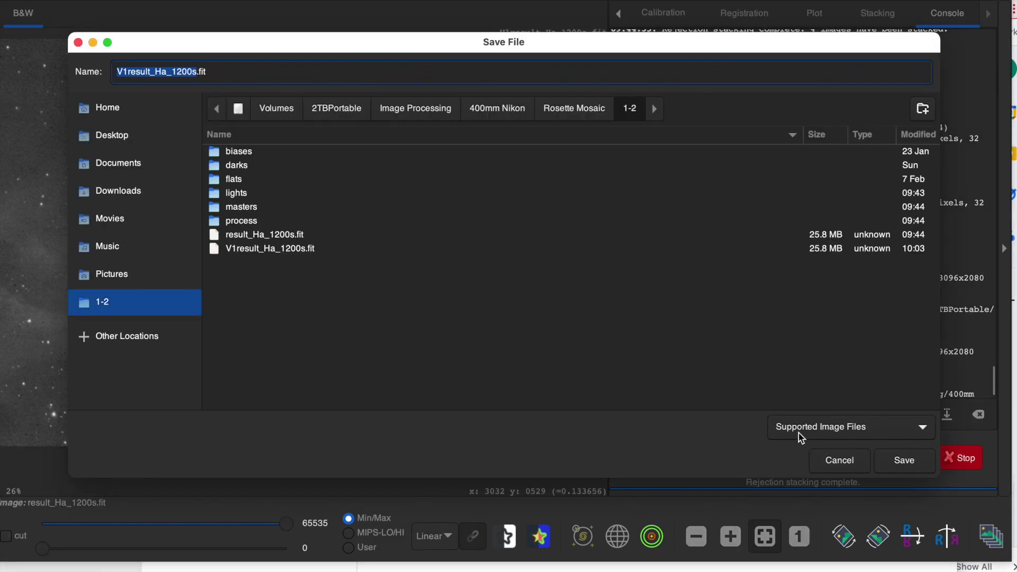
left_click(830, 428)
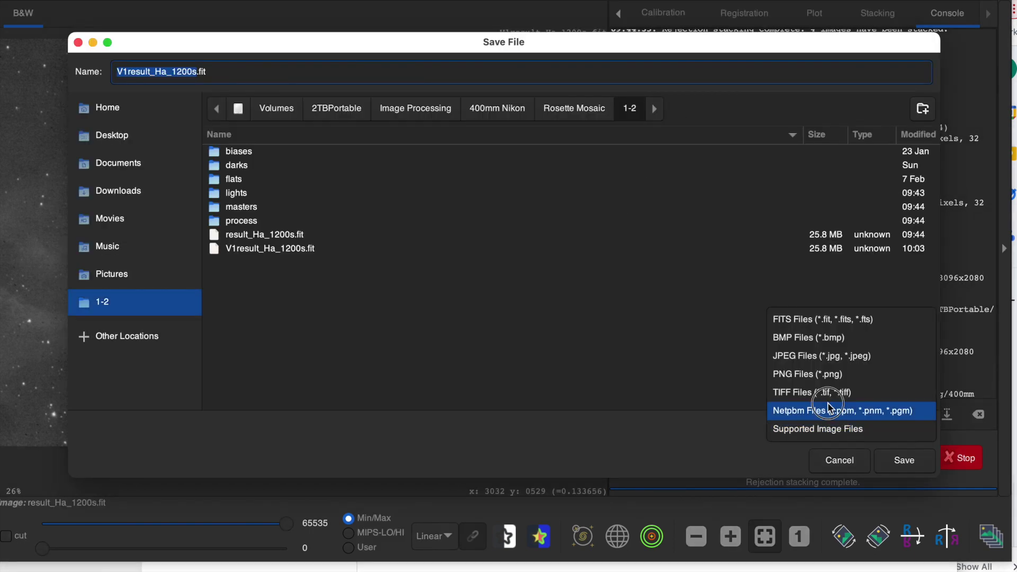
left_click(830, 356)
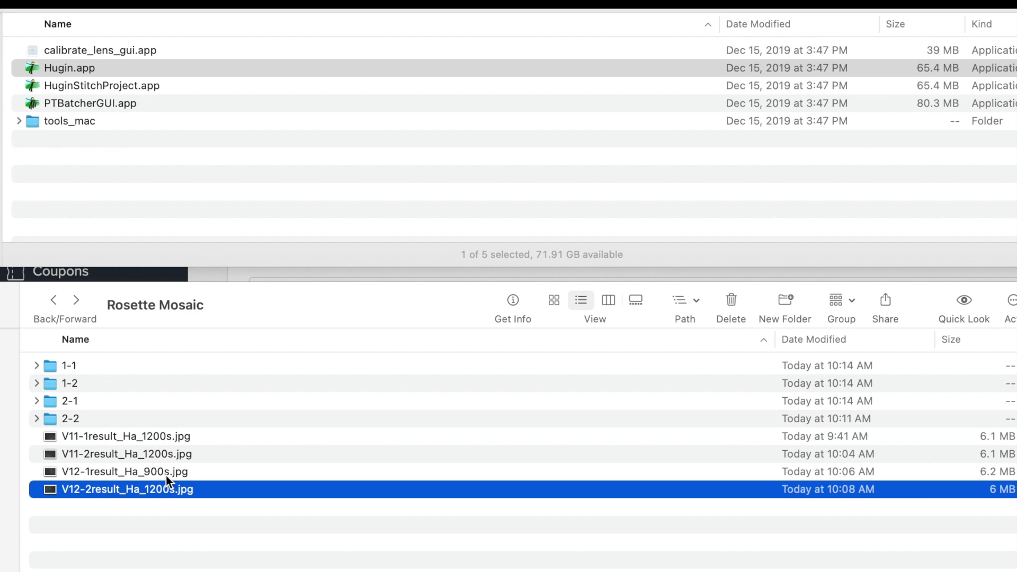
Preview the four panel JPEGs, V11-1 through V12-2result_Ha_1200s.jpg, then close the preview
left_click(192, 432)
key("space")
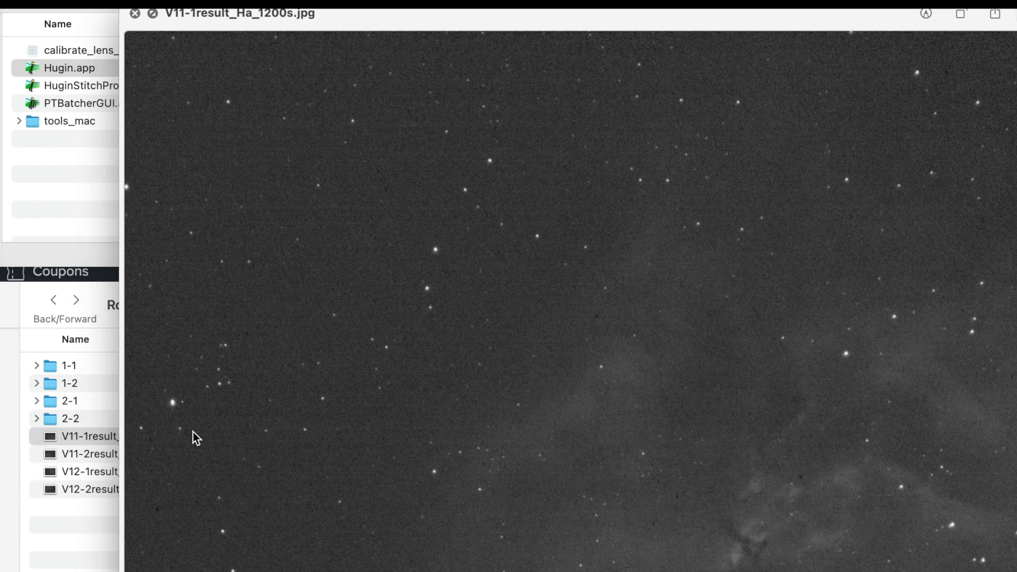
key("Down")
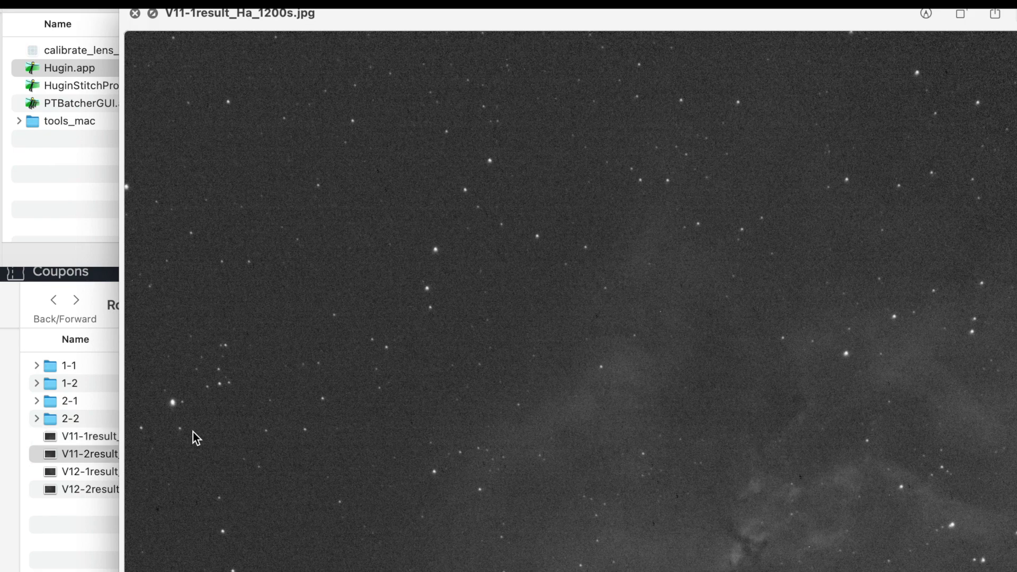
key("Down")
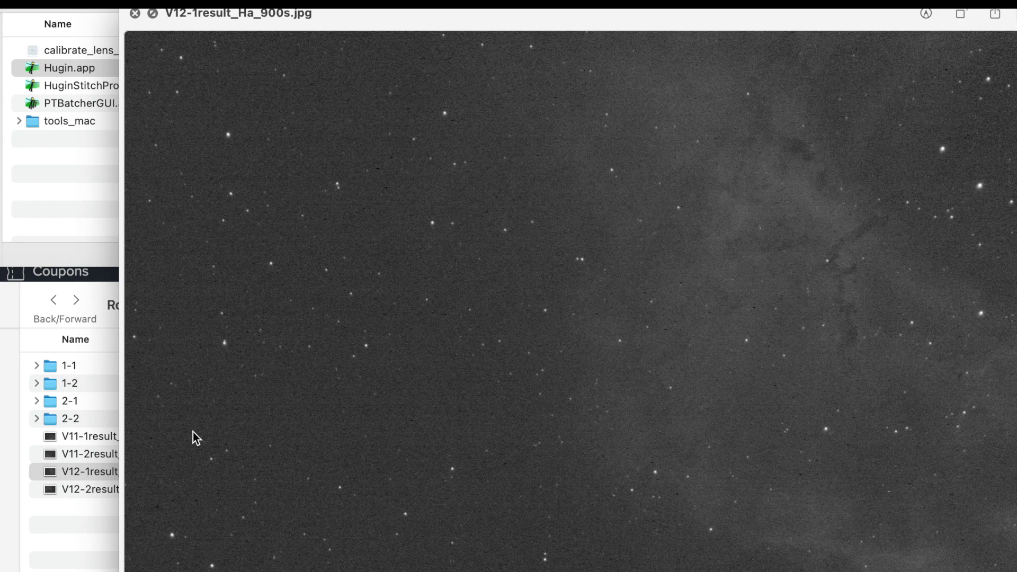
key("Down")
key("space")
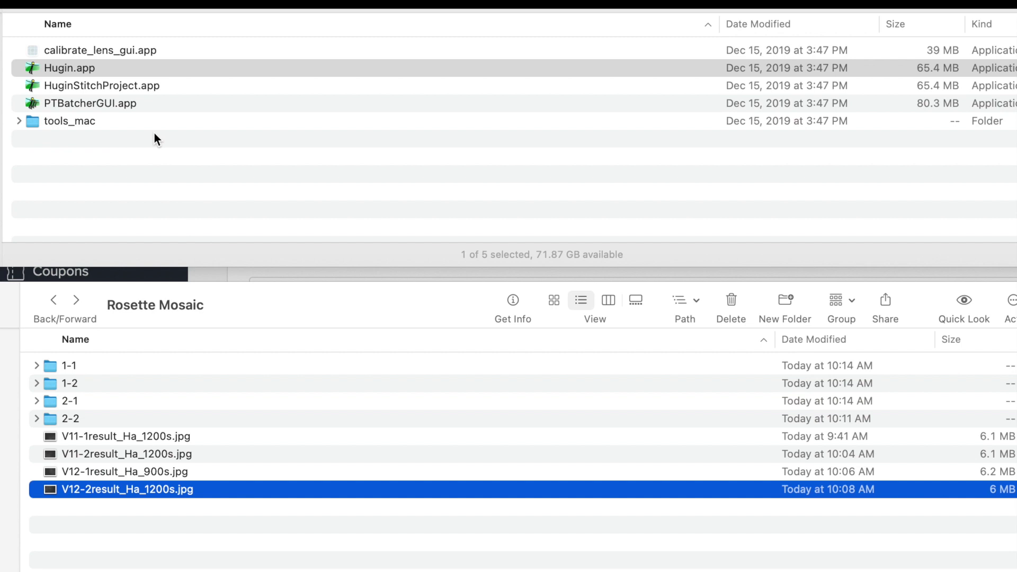
Launch Hugin and load all four Rosette Mosaic panel JPEGs into a new project
double_click(69, 67)
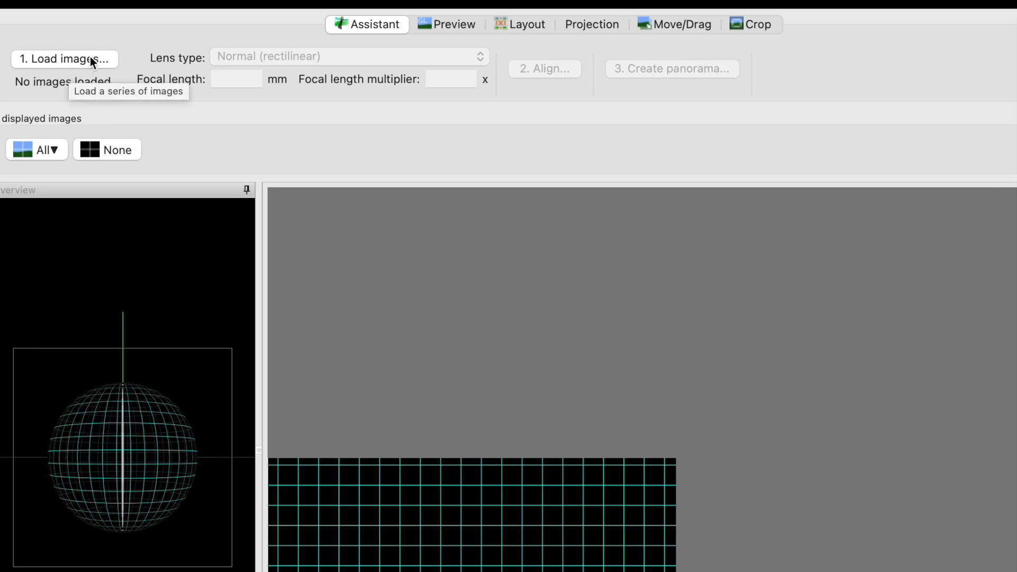
left_click(90, 56)
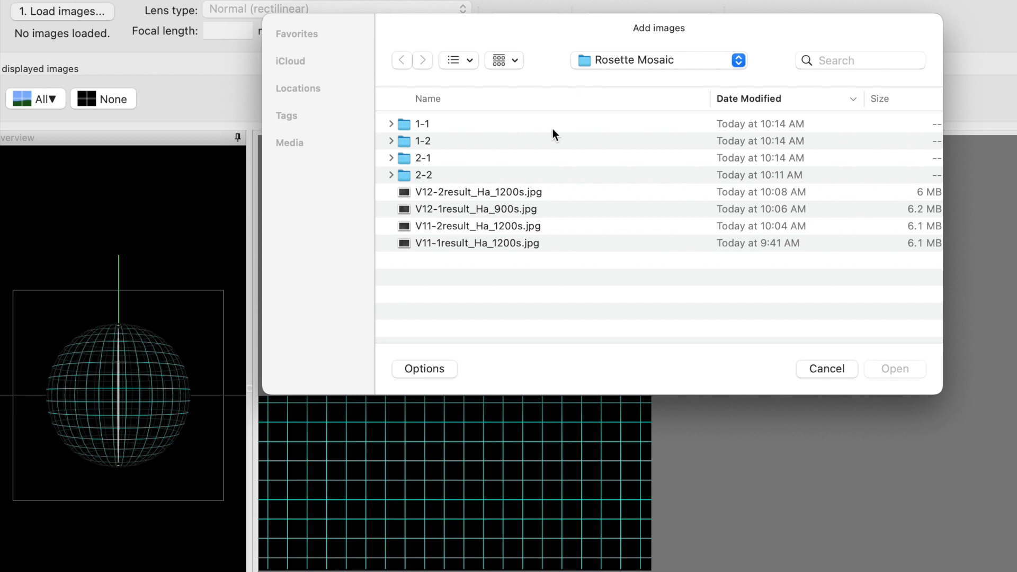
left_click(501, 192)
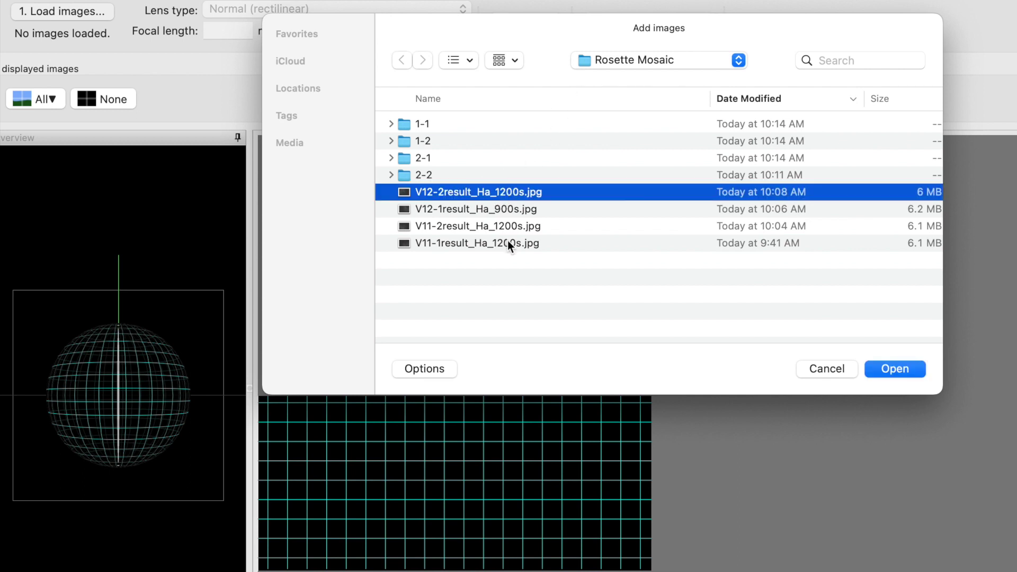
left_click(511, 242, "shift")
left_click(909, 366)
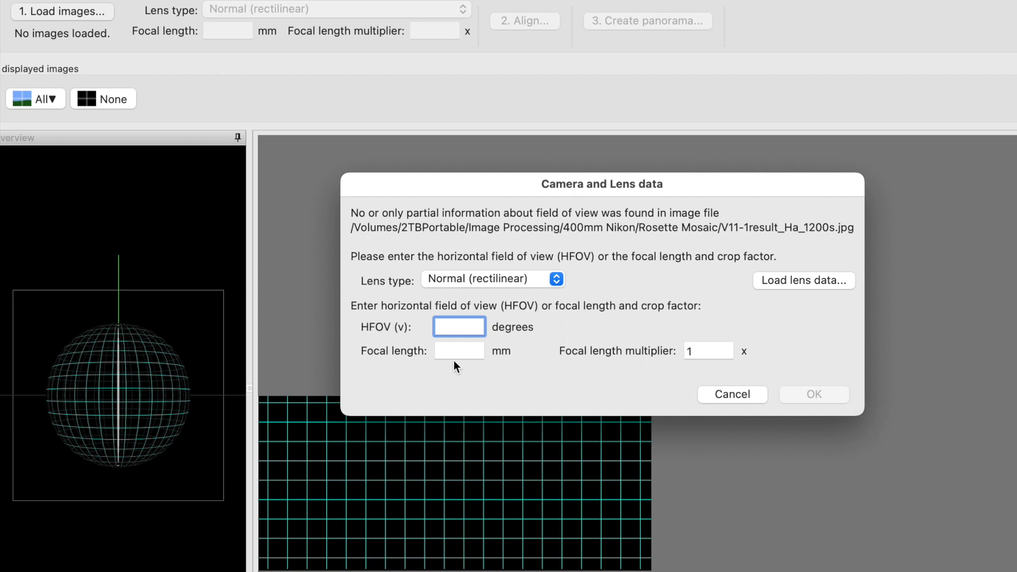
Enter a 385 mm focal length in the Camera and Lens data dialog and accept it
left_click(442, 350)
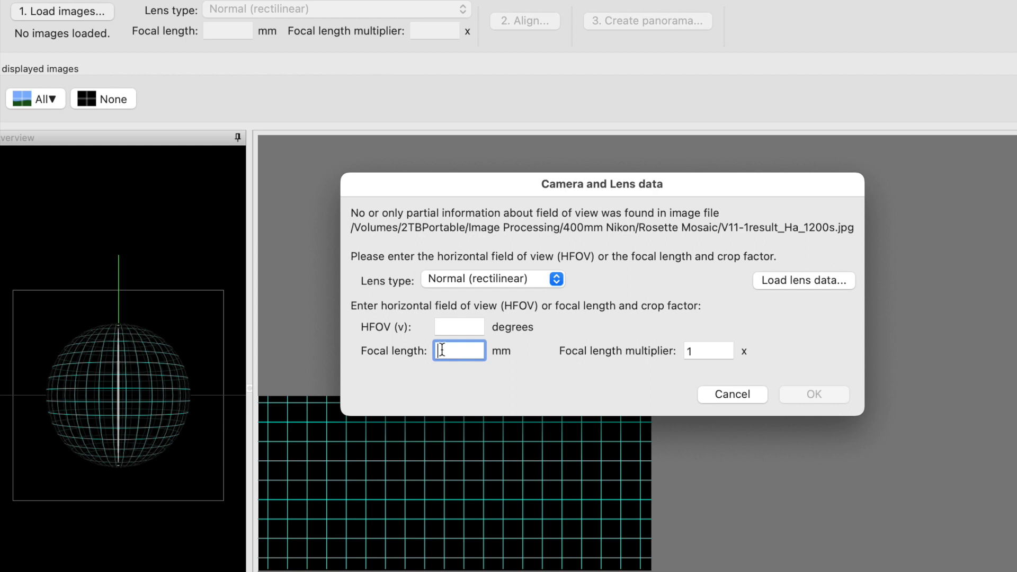
type("385")
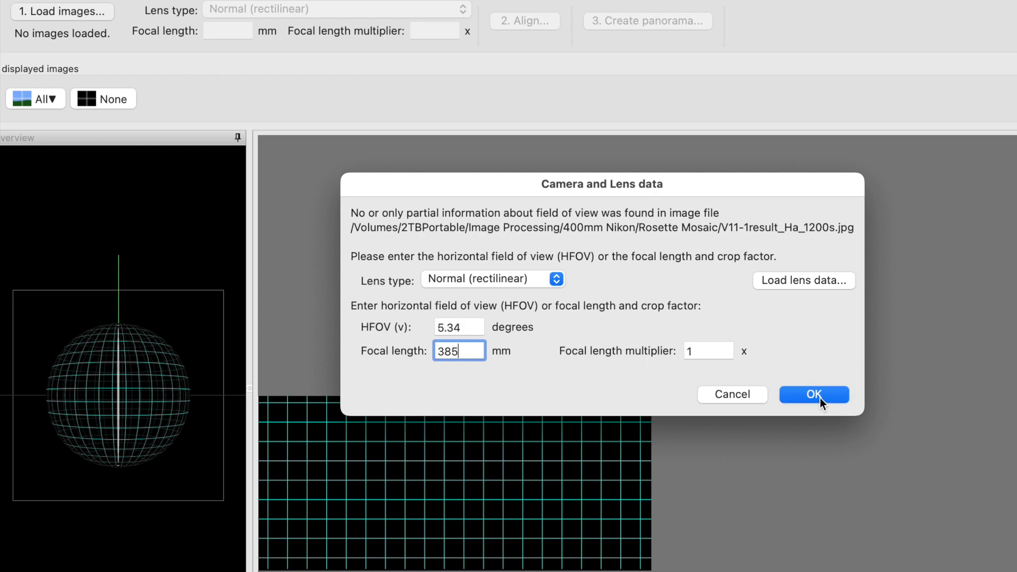
left_click(836, 393)
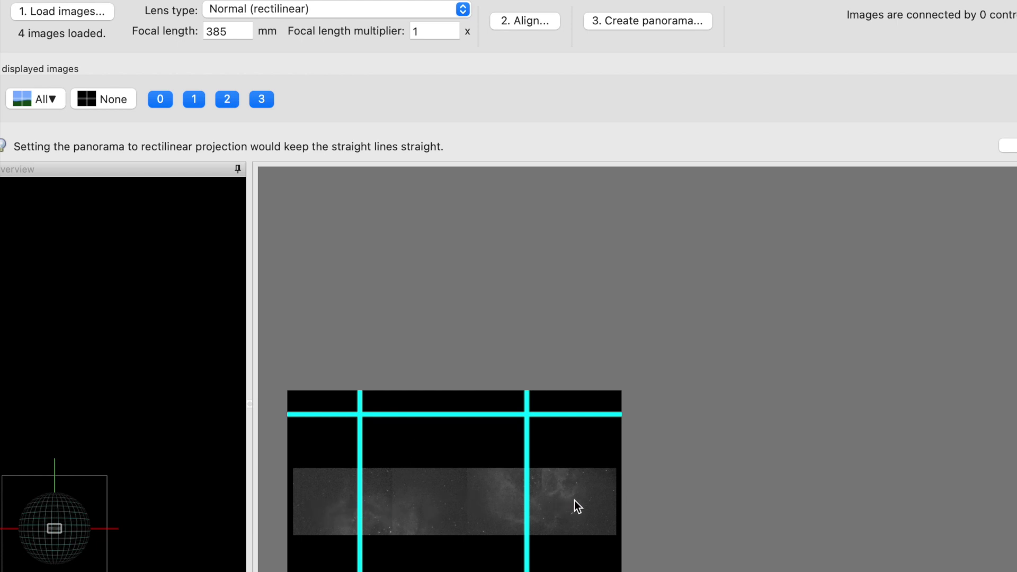
Align the four panels with 16 control points at 0.7-pixel mean error
left_click(517, 22)
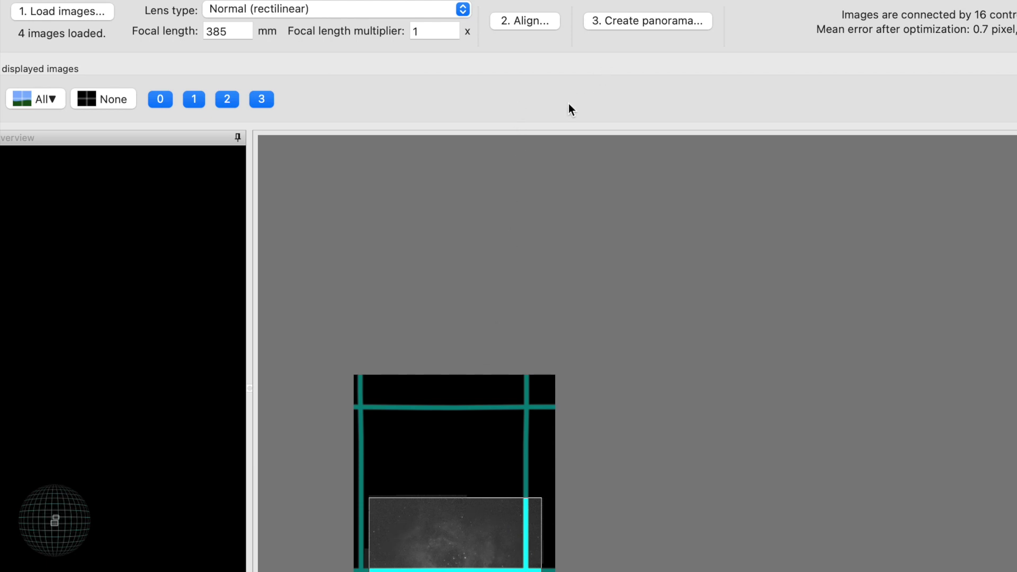
left_click(650, 22)
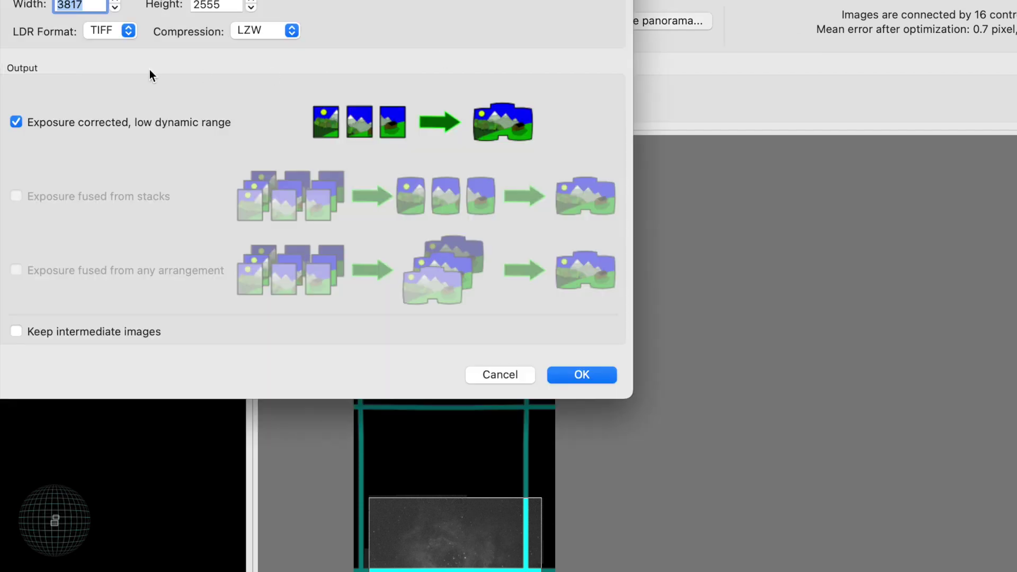
Set the panorama output to JPEG at quality 100 and confirm the stitching settings
left_click(128, 32)
left_click(122, 50)
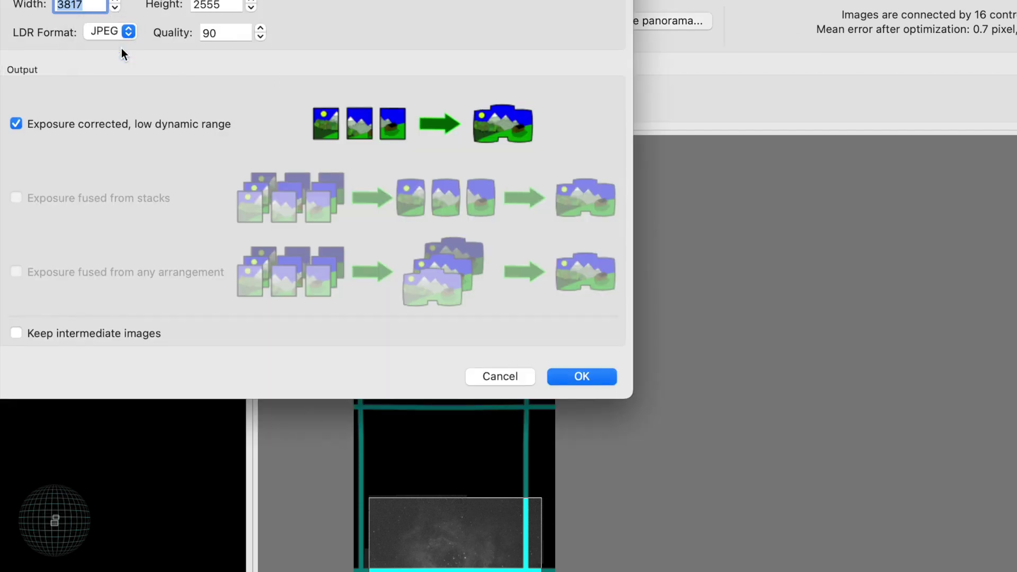
left_click(235, 32)
key("BackSpace")
key("BackSpace")
type("100")
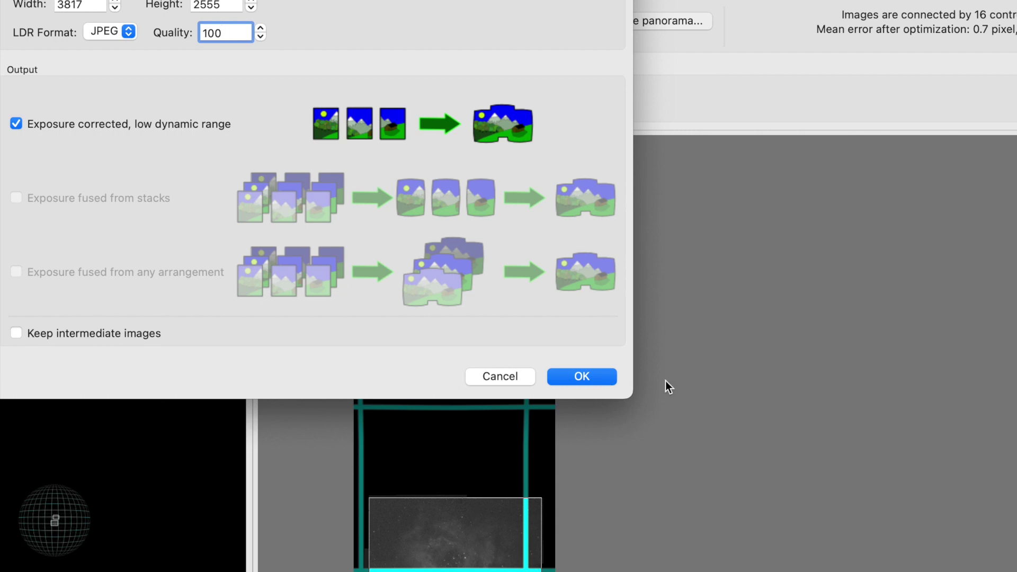
left_click(575, 380)
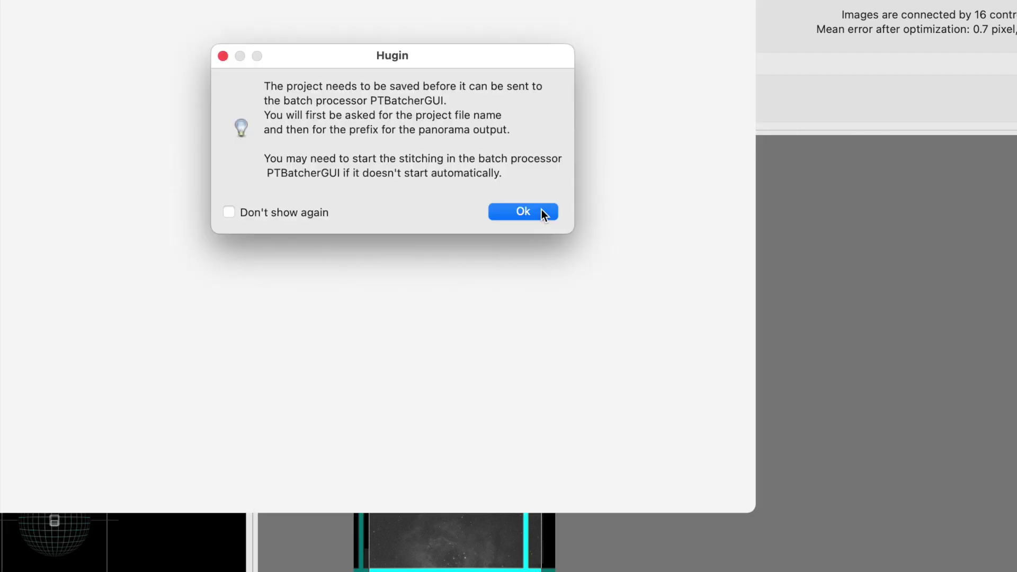
Save the .pto project and output prefix in Rosette Mosaic to run the stitch
left_click(542, 209)
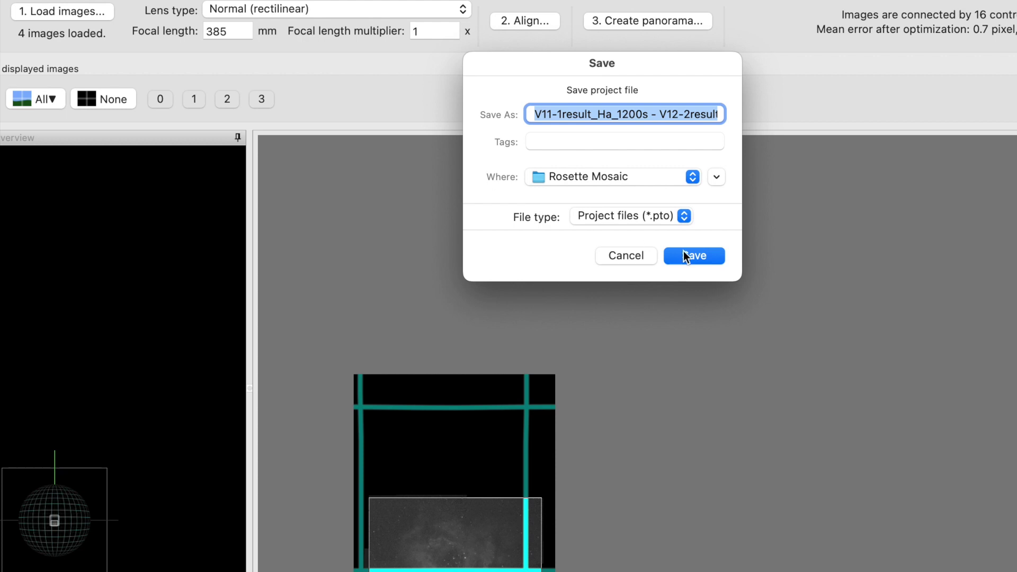
left_click(694, 256)
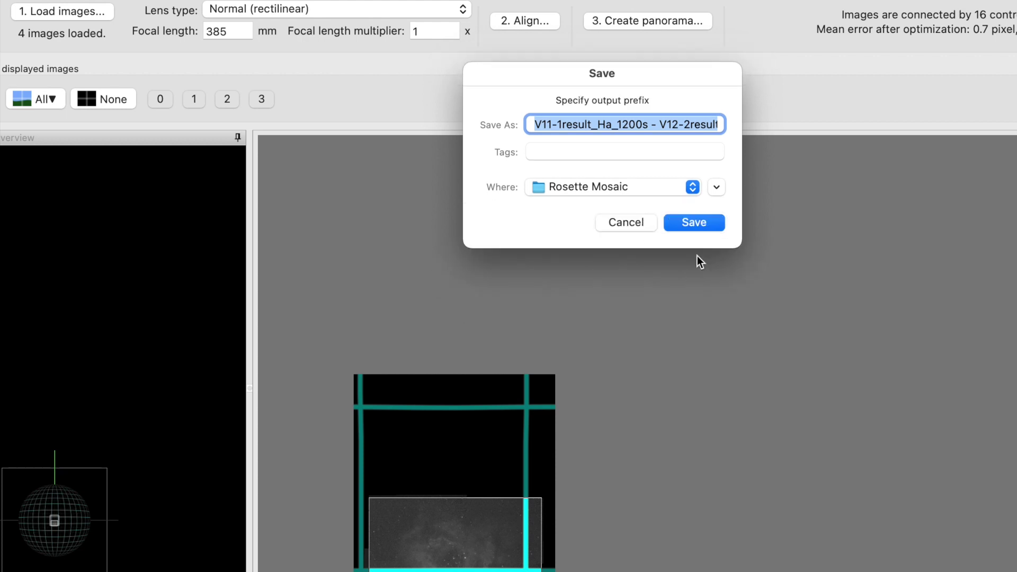
left_click(700, 221)
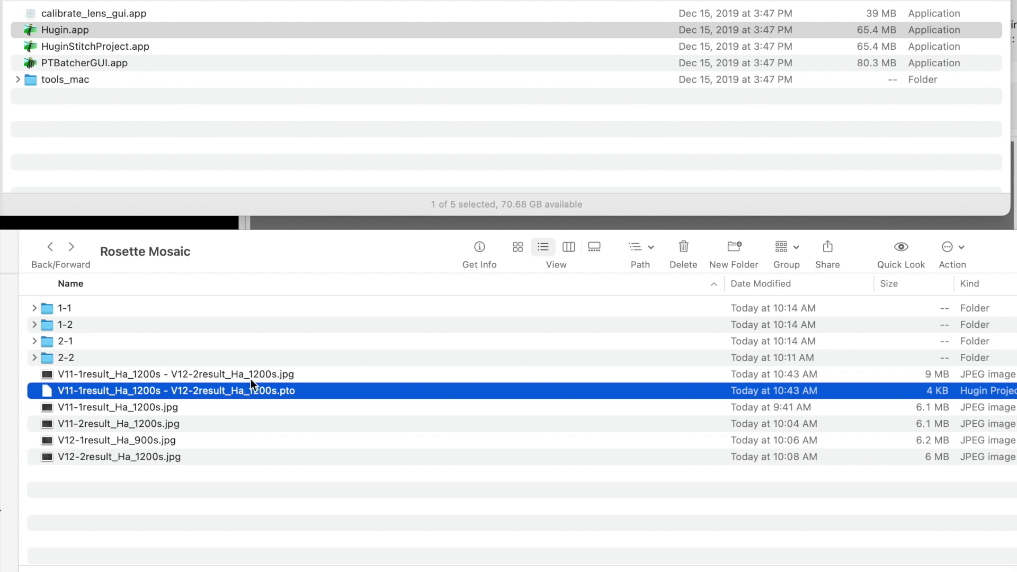
Preview the stitched mosaic JPEG, then open it in Siril via Open With
left_click(255, 373)
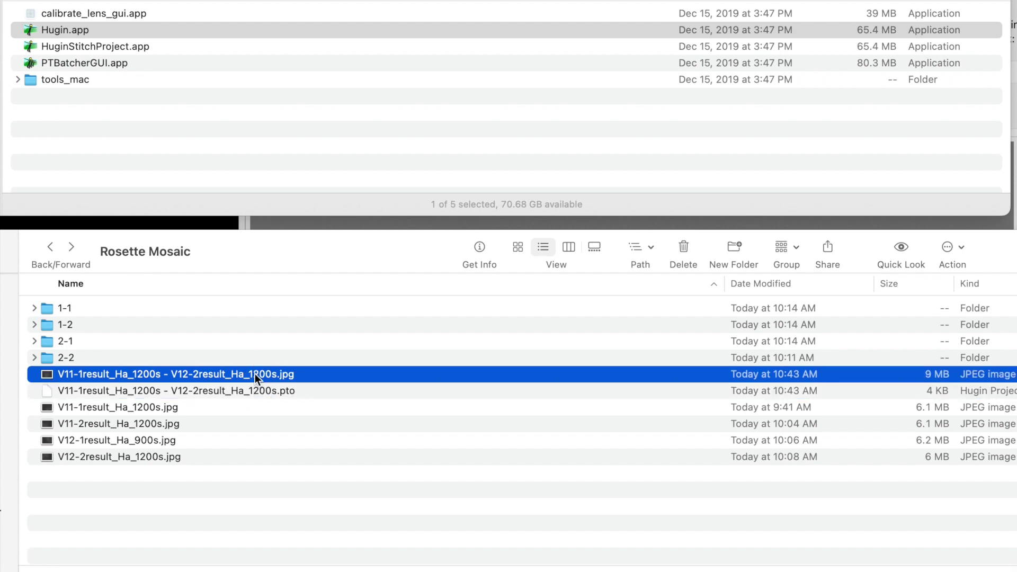
key("space")
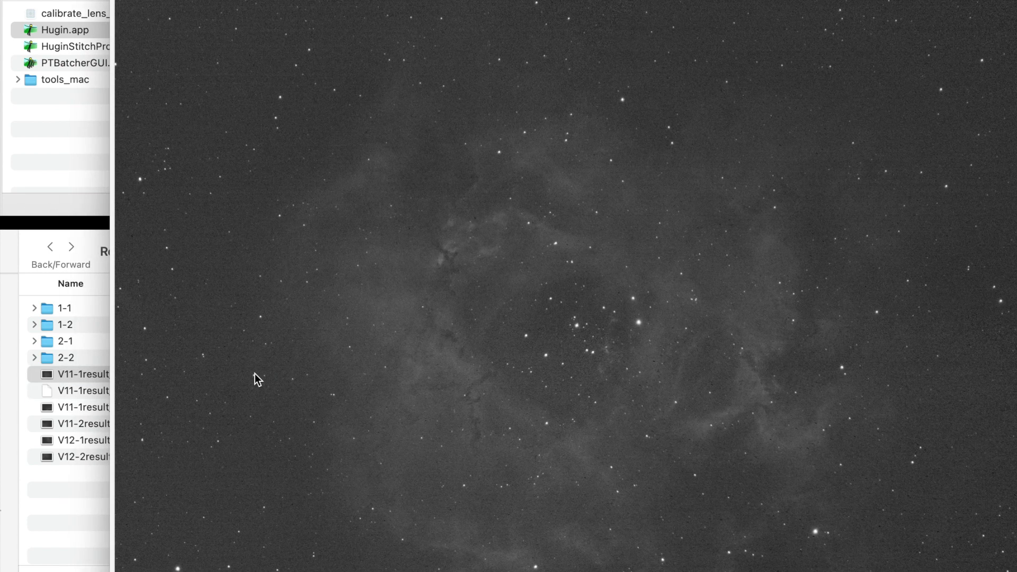
key("space")
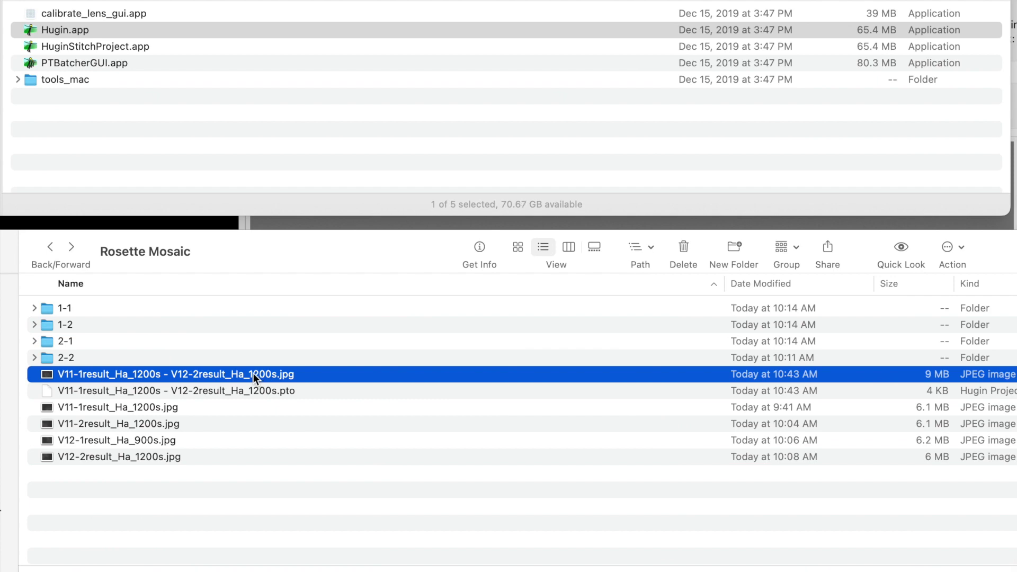
right_click(253, 373)
mouse_move(304, 348)
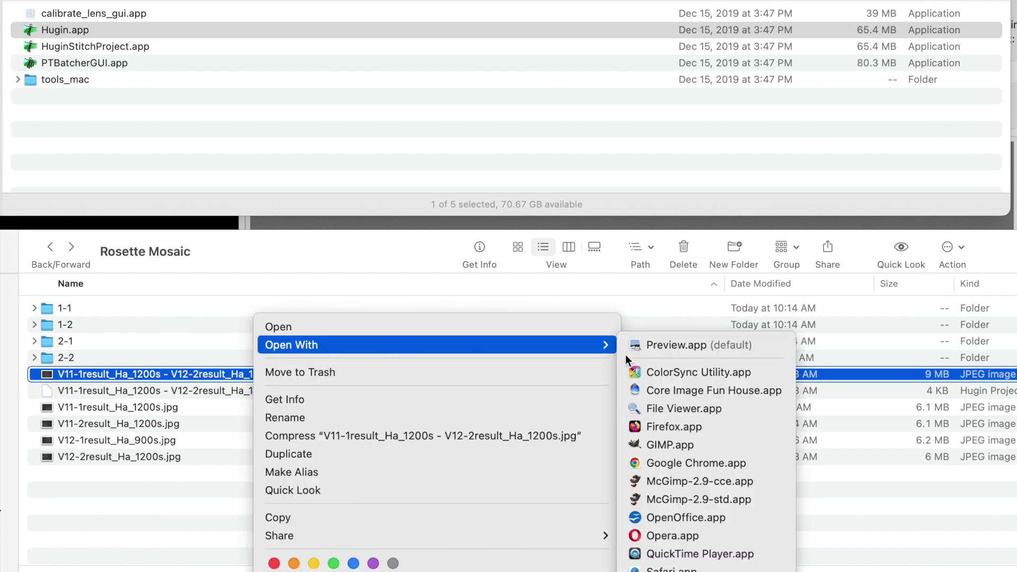
left_click(678, 442)
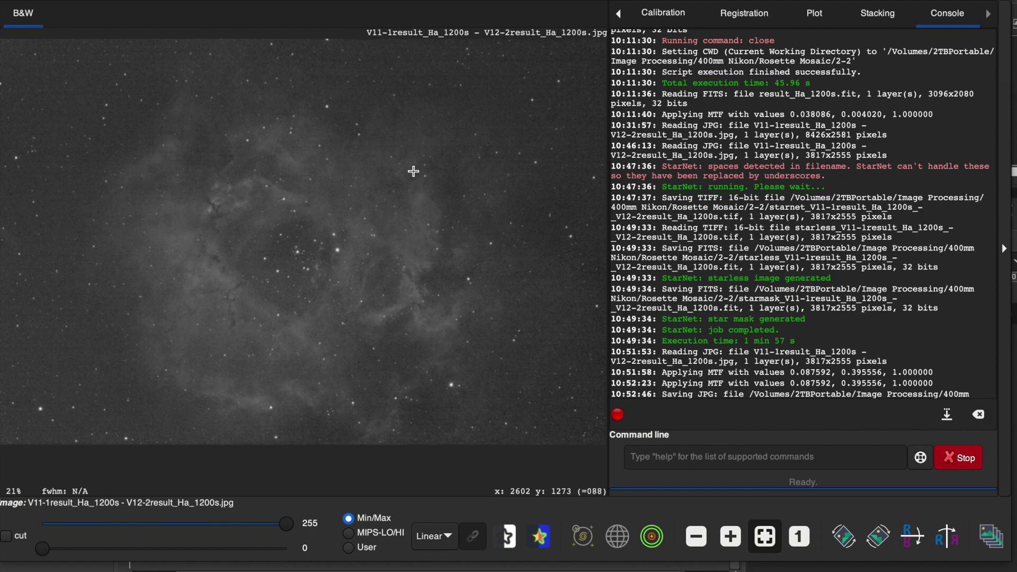
left_click(241, 2)
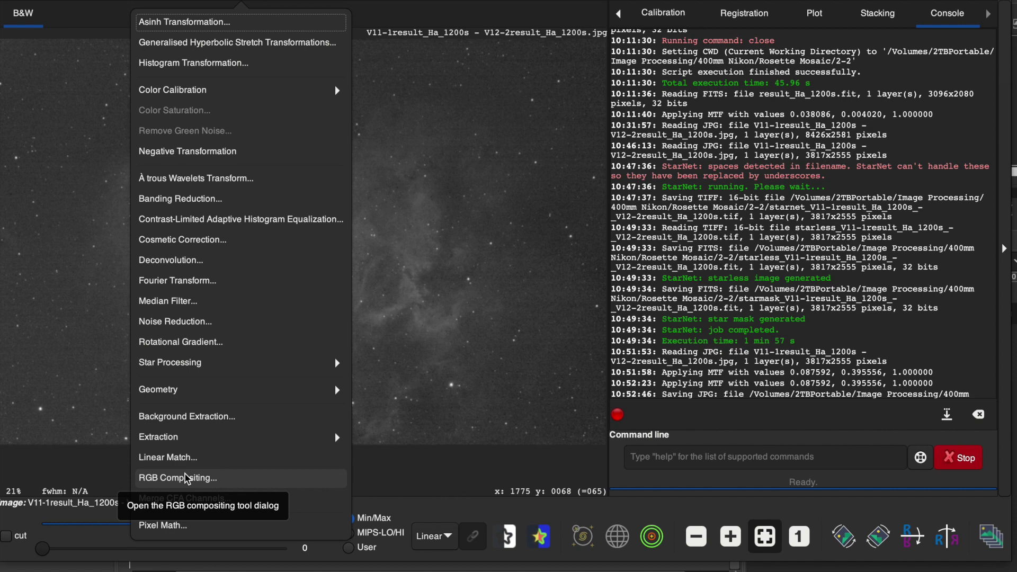
left_click(94, 311)
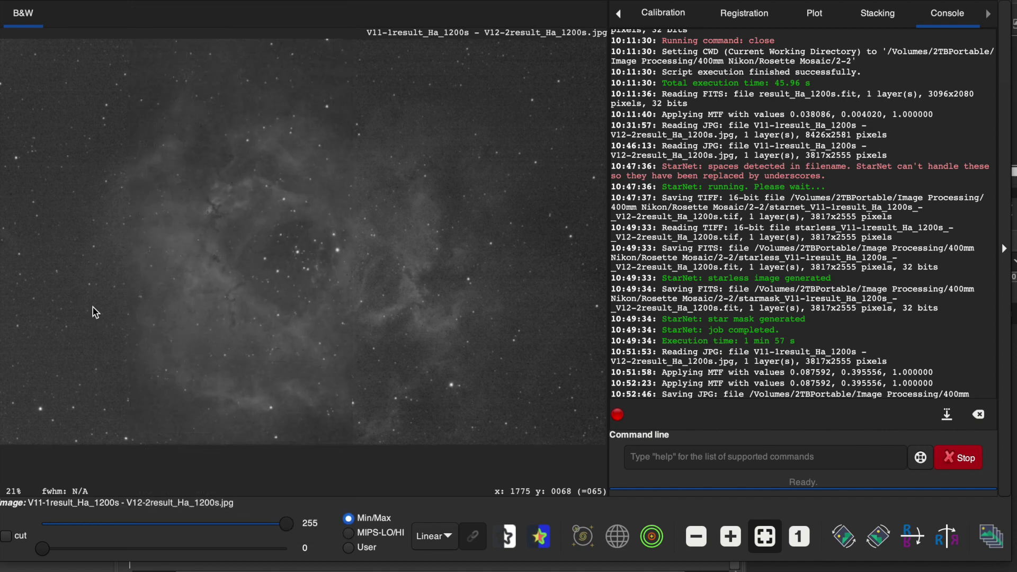